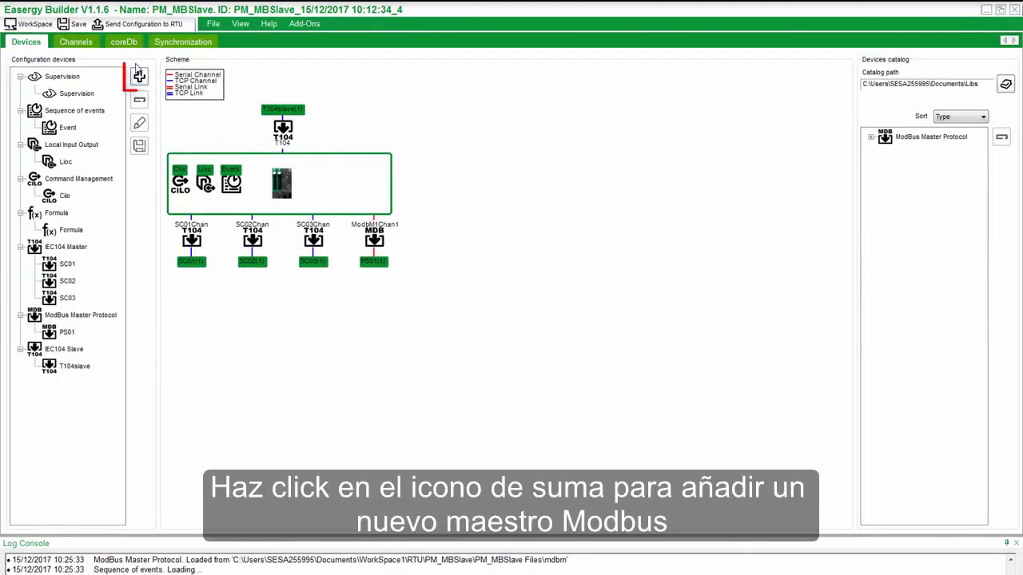
Create a ModBus Master Protocol device named PM800_Modbus_slave with description Energy Meter.
left_click(140, 77)
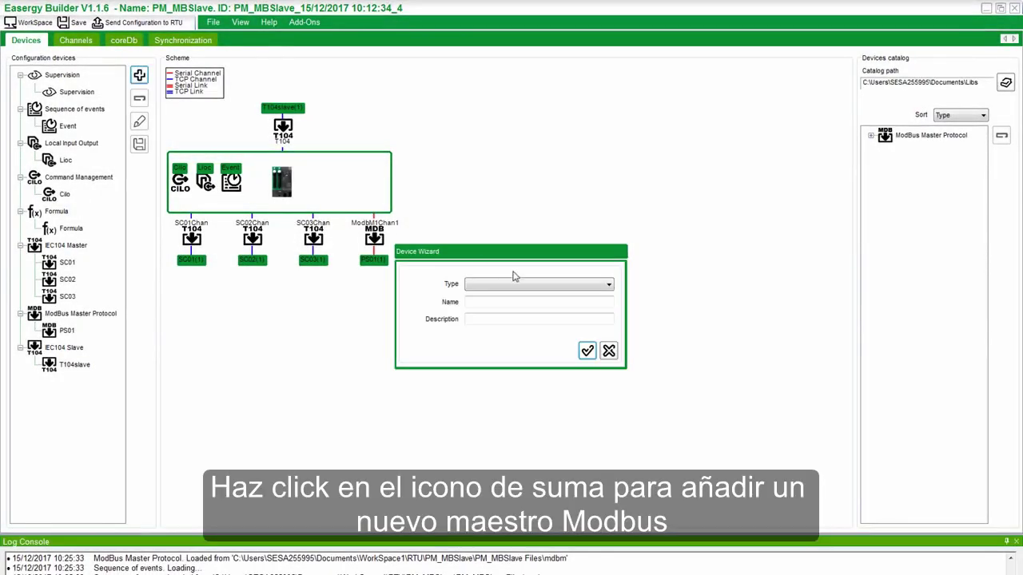
left_click(513, 286)
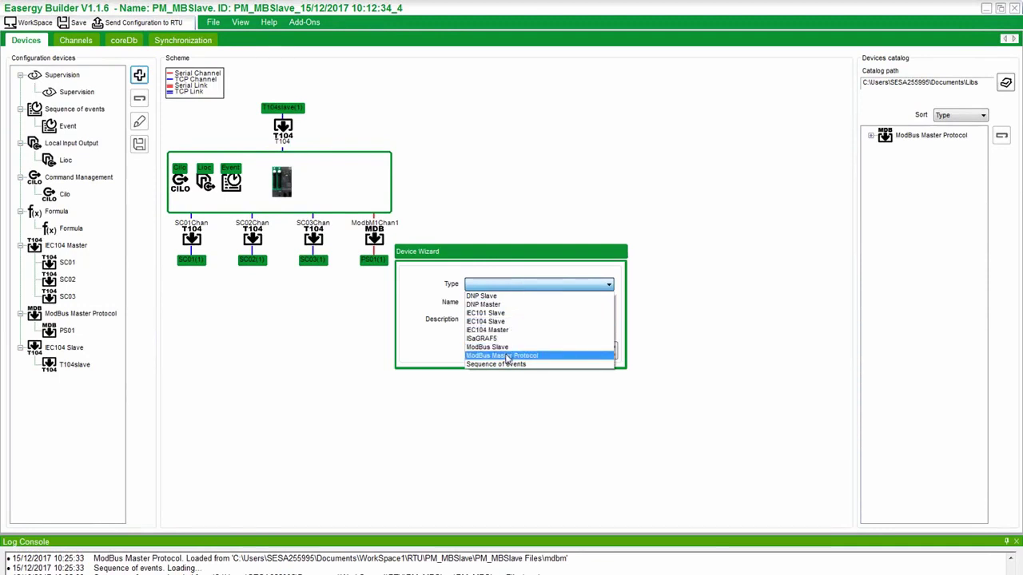
left_click(505, 356)
left_click(503, 302)
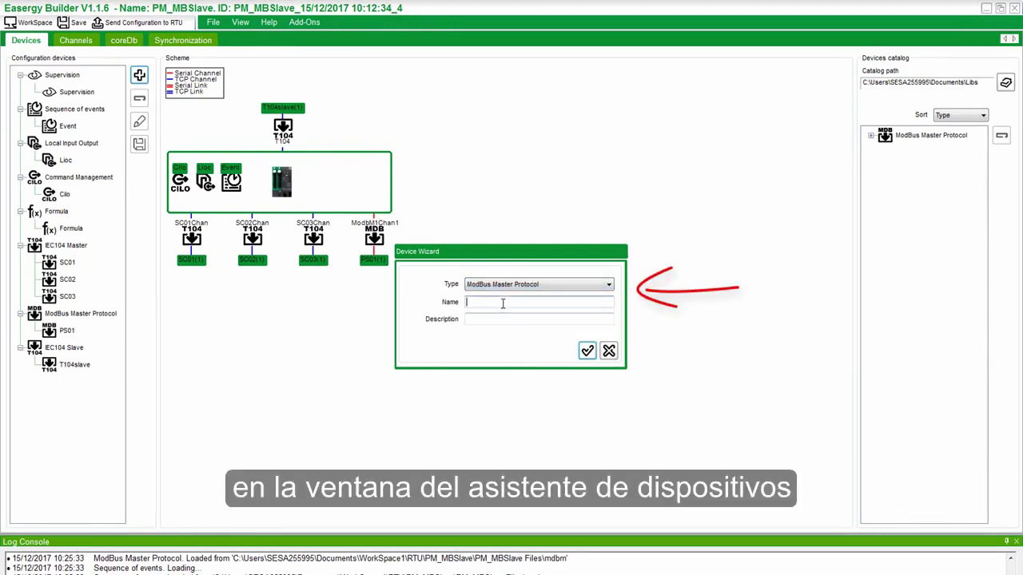
type("PM8")
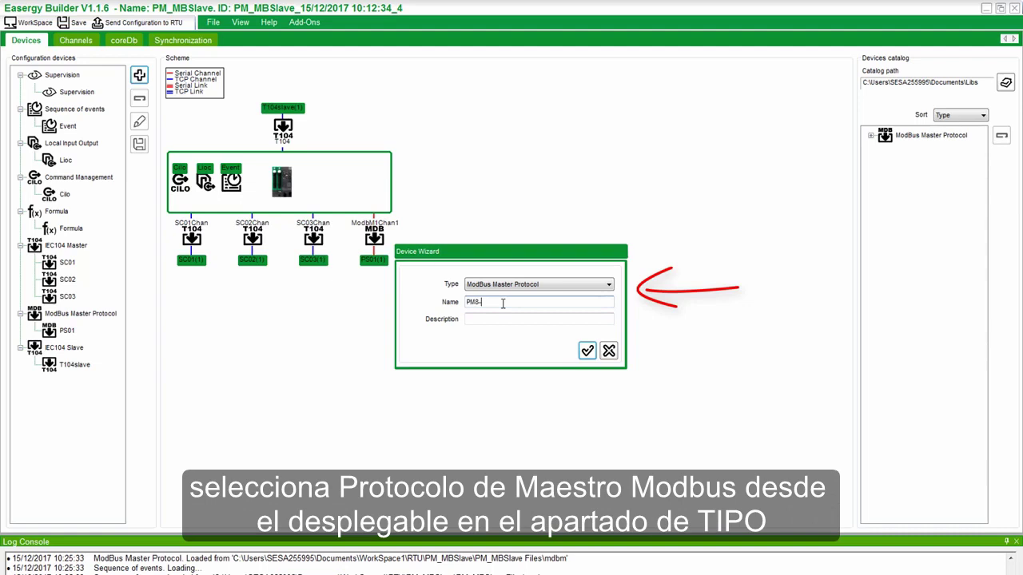
type("00_")
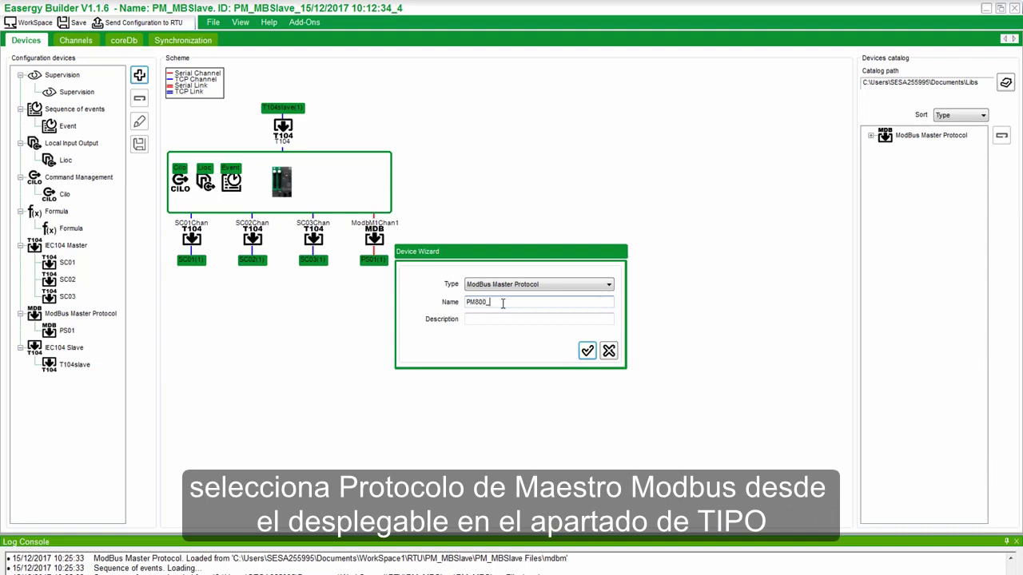
type("Modbus_slave")
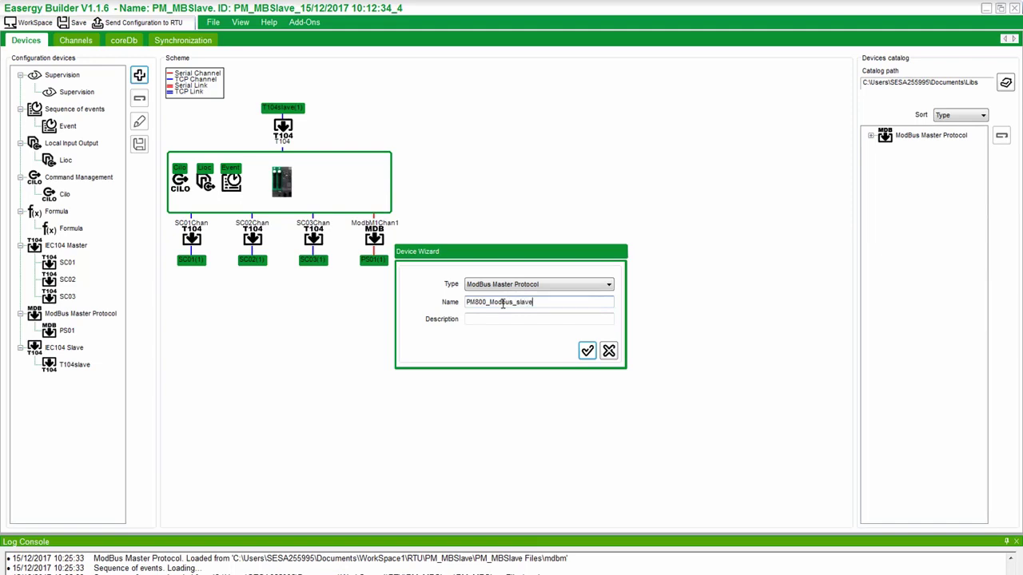
left_click(521, 320)
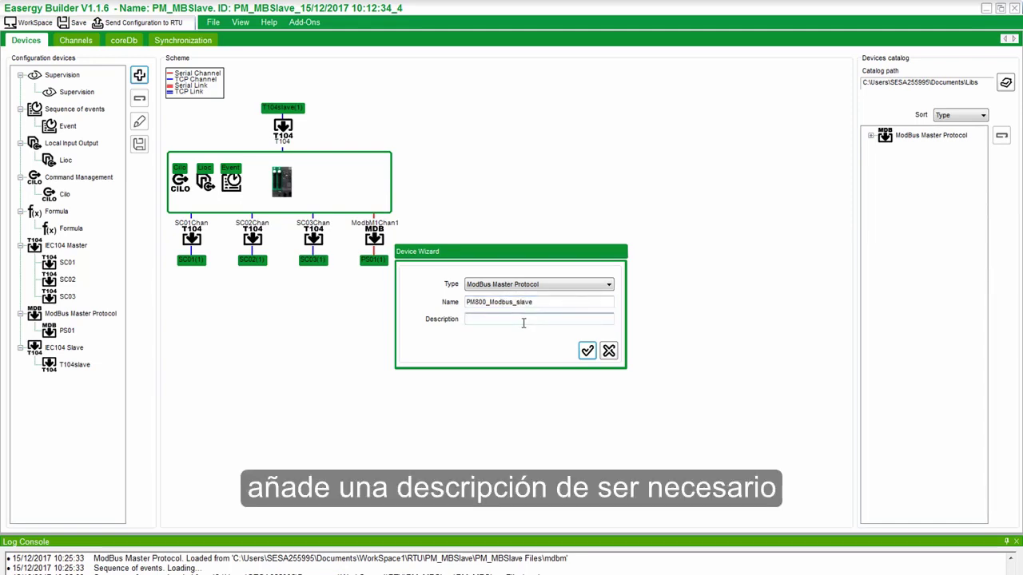
type("Energy Meter")
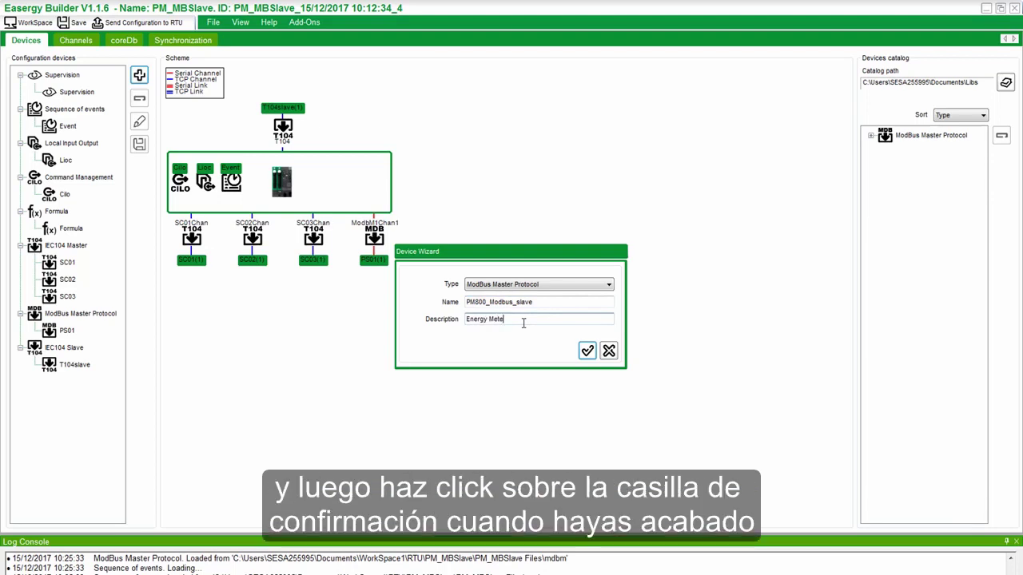
left_click(589, 352)
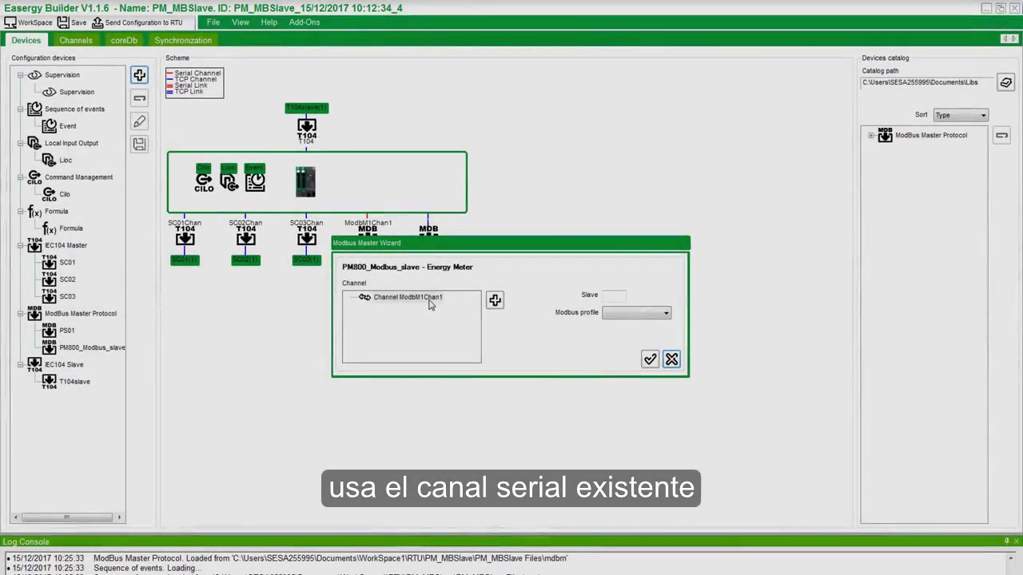
Select the existing ModbM1Chan1 channel in the Modbus Master Wizard.
left_click(430, 299)
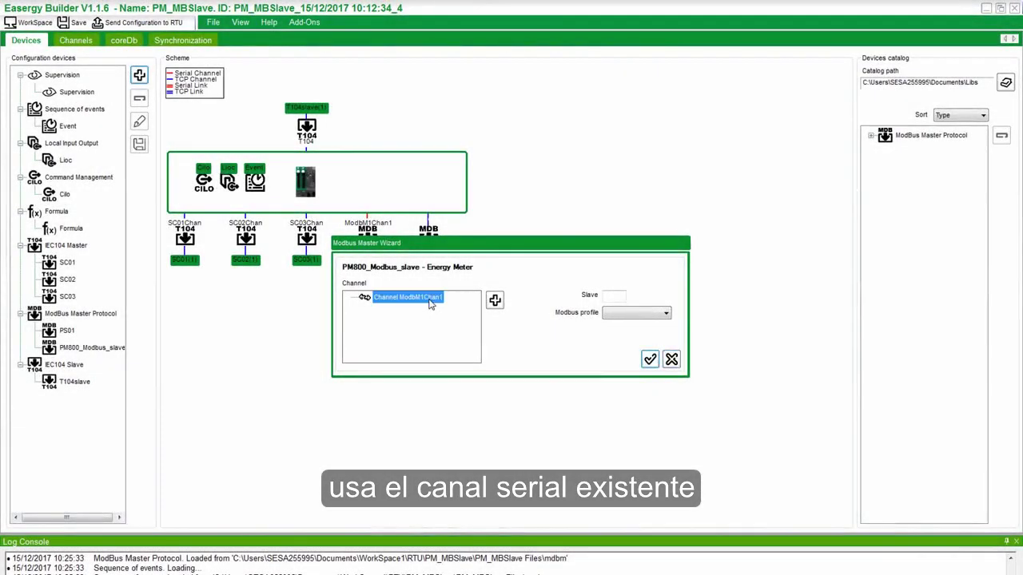
Set the slave ID to 2 and pick the STD Modbus profile.
left_click(610, 296)
type("2")
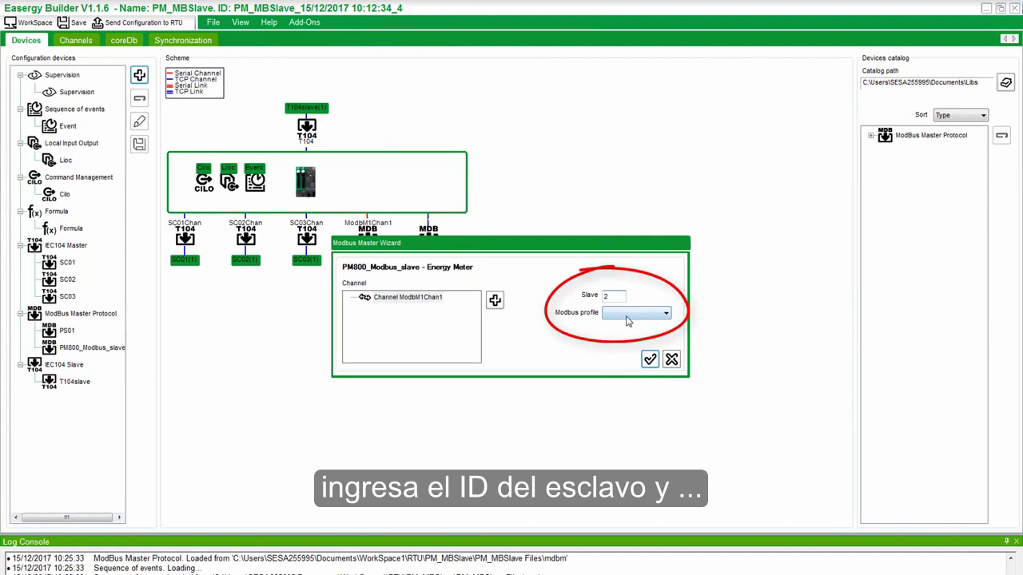
left_click(627, 314)
left_click(621, 325)
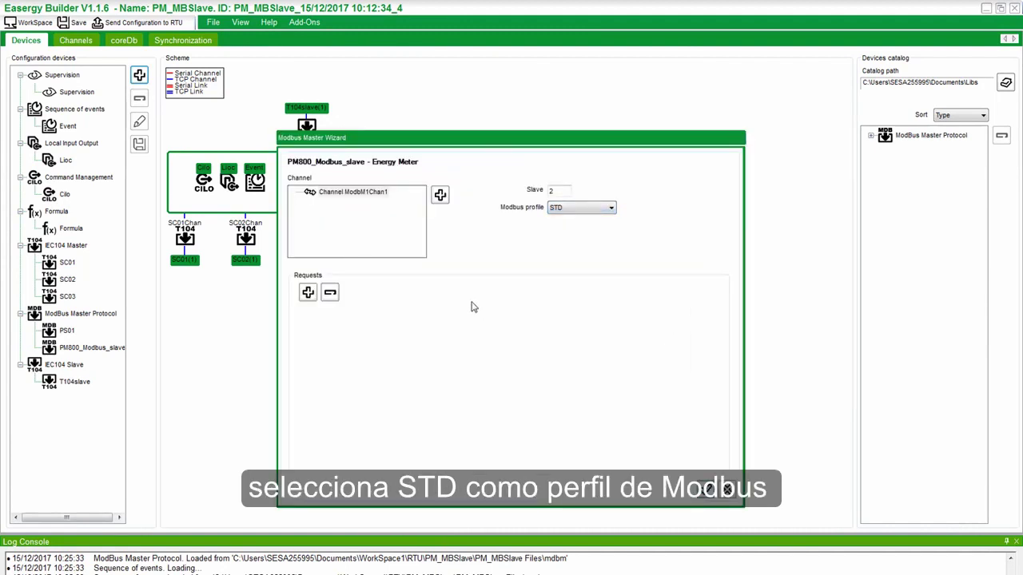
Add a 03:HOLDING REGISTER request at address 1123 for 2 registers every 100 ms, and confirm.
left_click(308, 292)
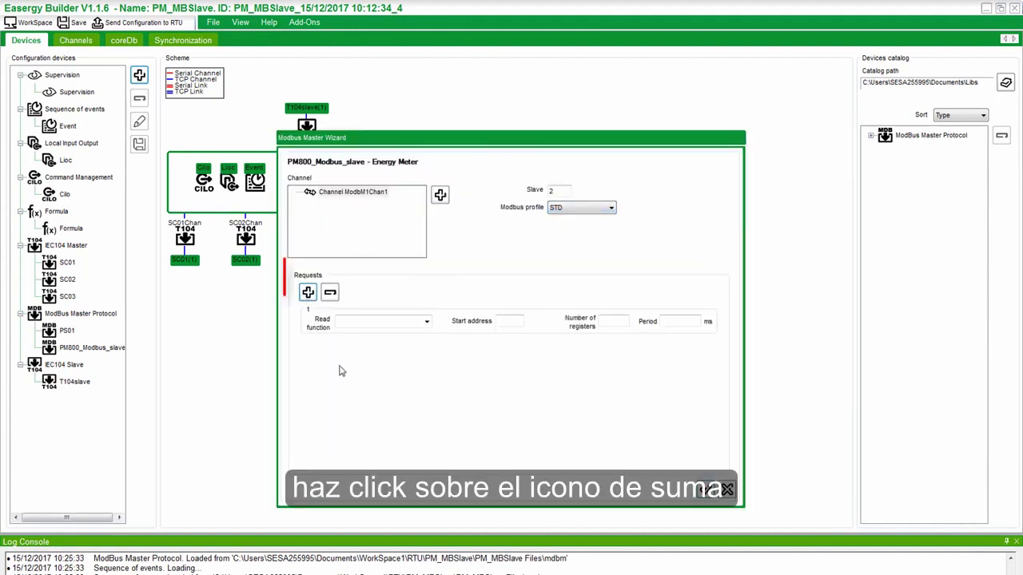
left_click(426, 321)
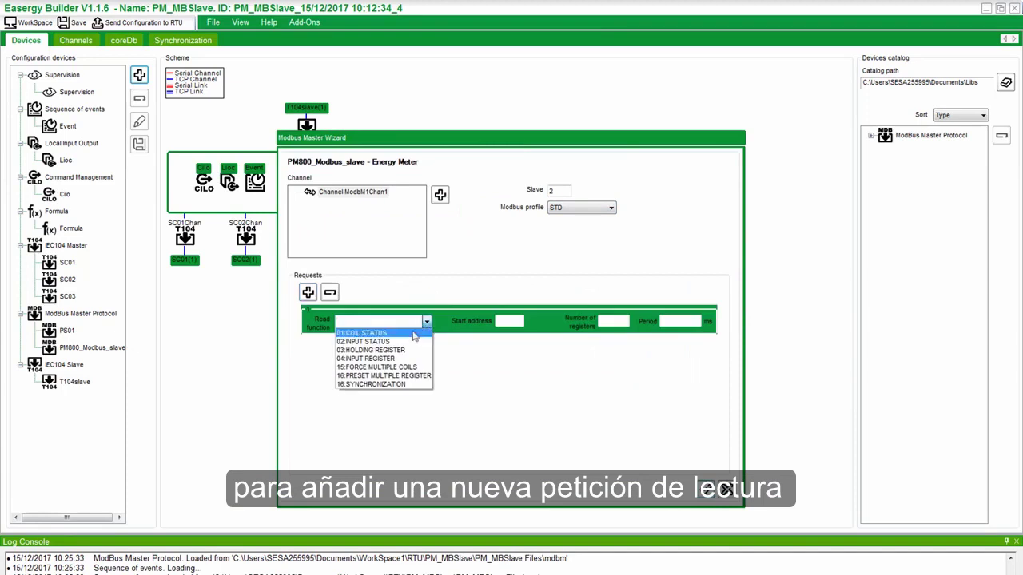
left_click(406, 351)
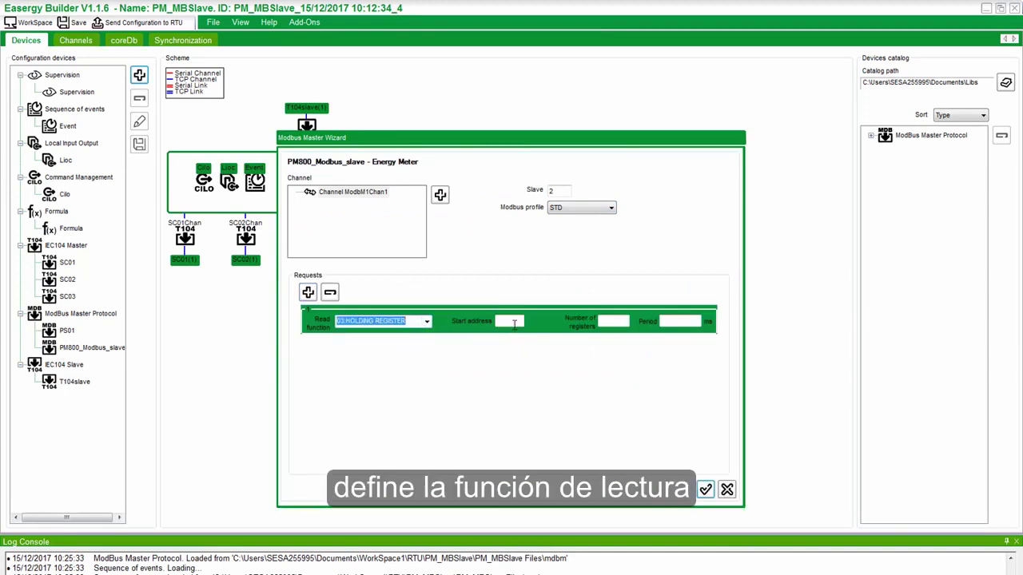
left_click(515, 323)
type("1123")
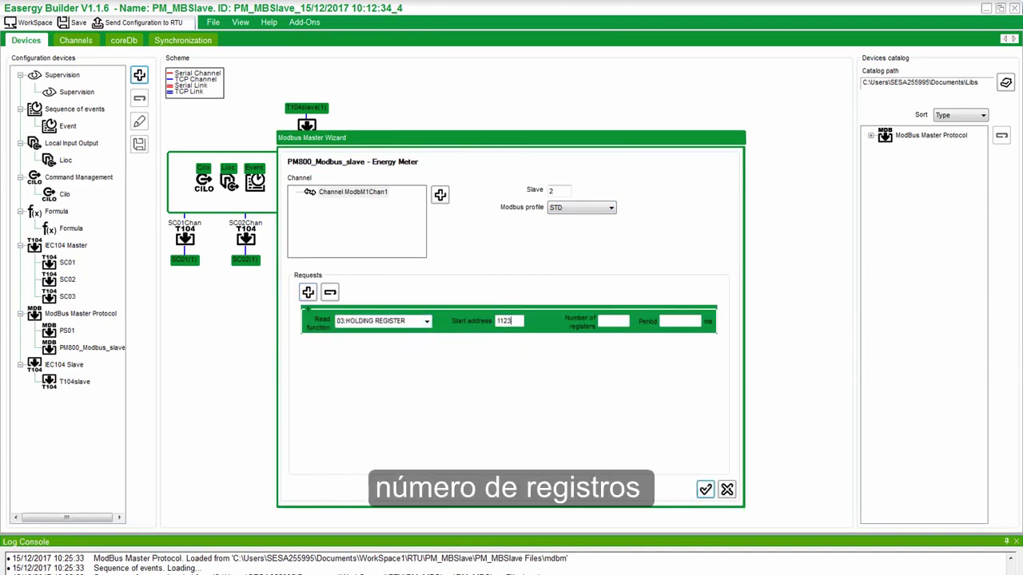
left_click(620, 322)
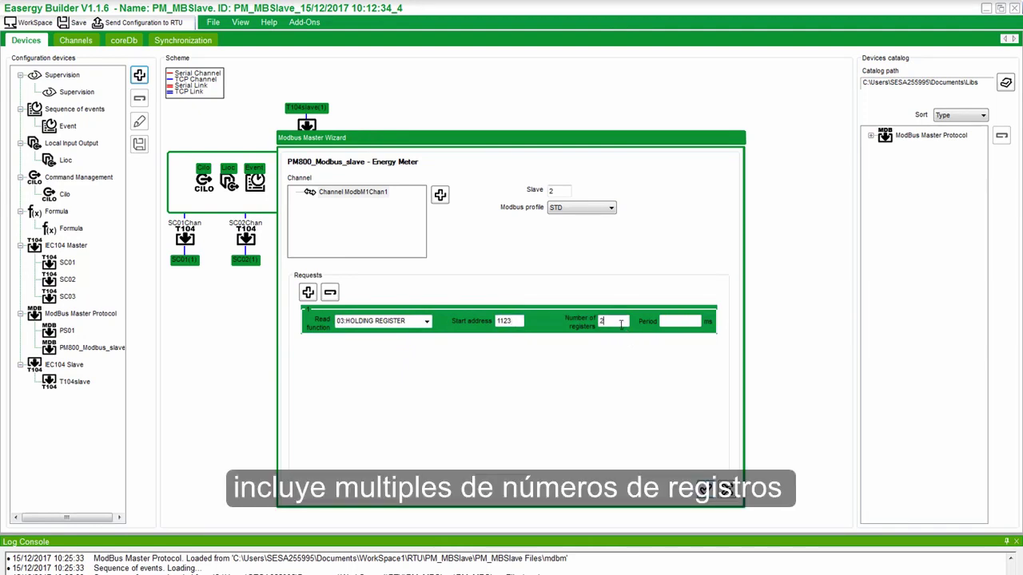
type("2")
left_click(696, 322)
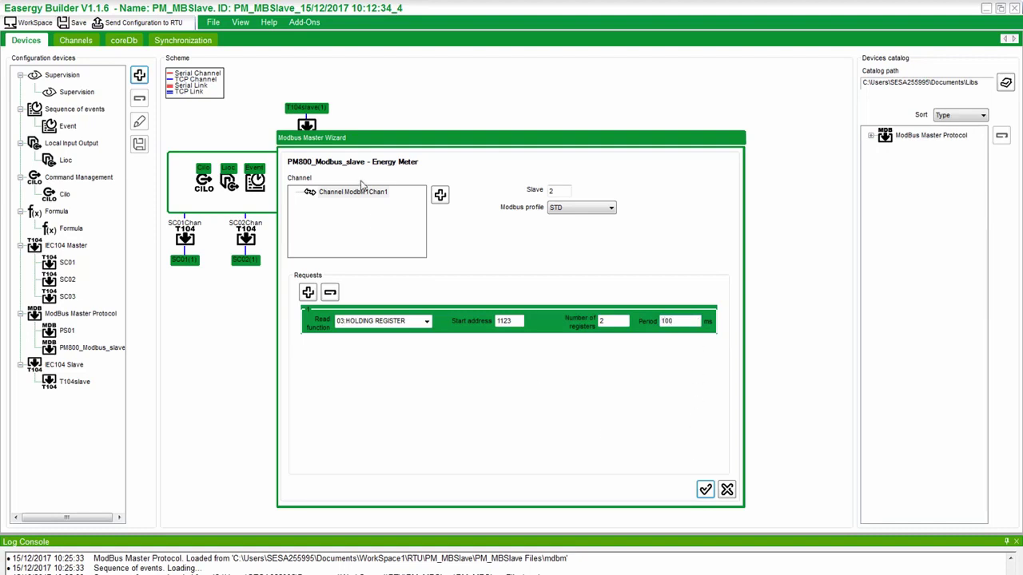
left_click(704, 490)
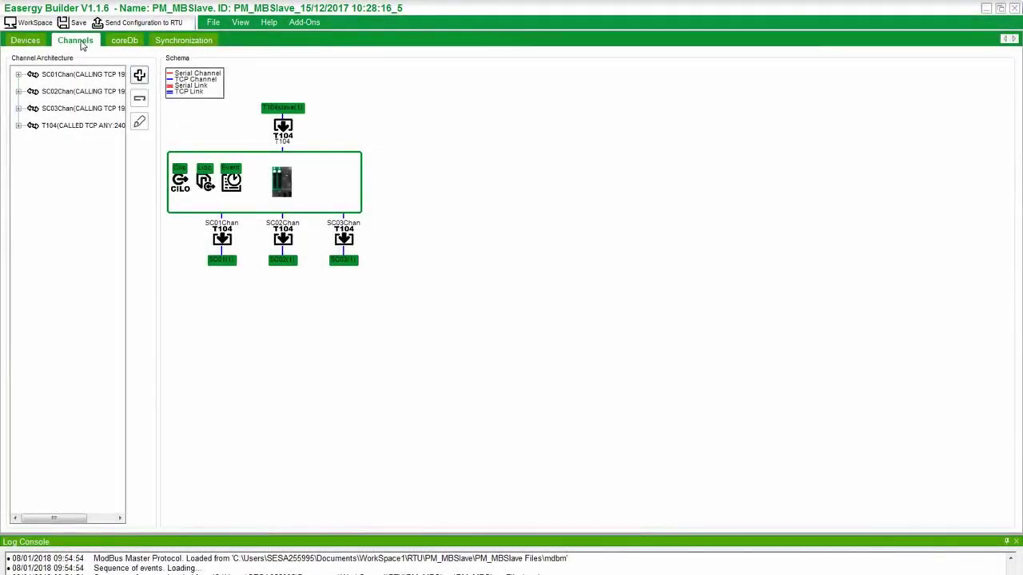
Create the Pm800 ASYNC channel on RS485 at 9600 baud with Even parity.
left_click(141, 77)
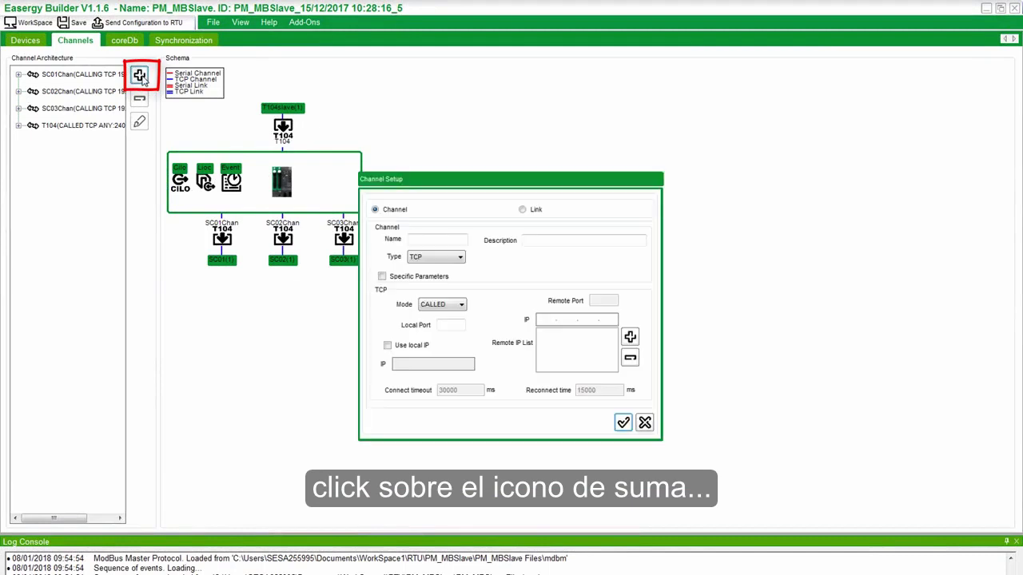
left_click(432, 257)
left_click(430, 272)
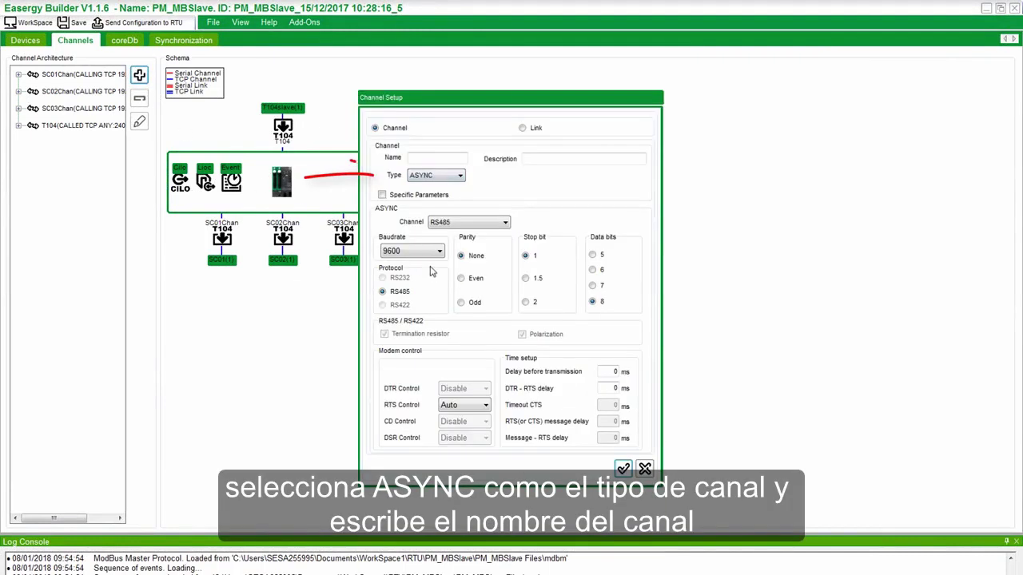
left_click(425, 162)
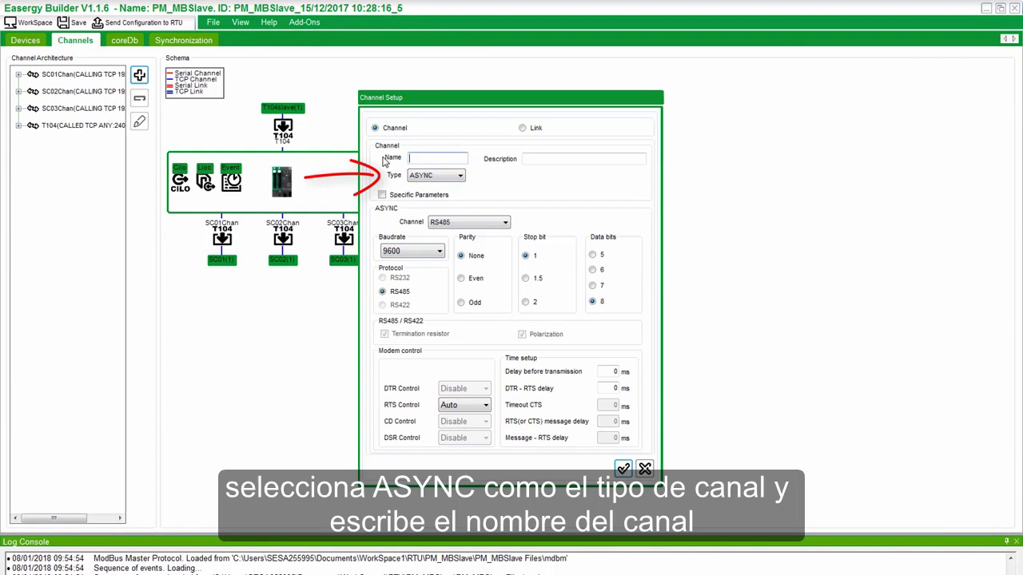
type("Pm800")
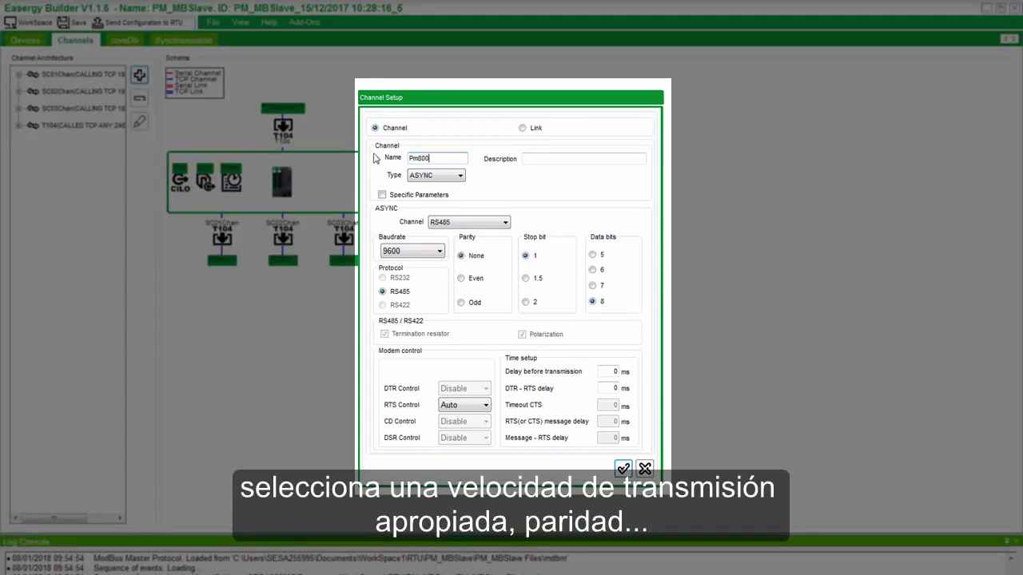
left_click(474, 226)
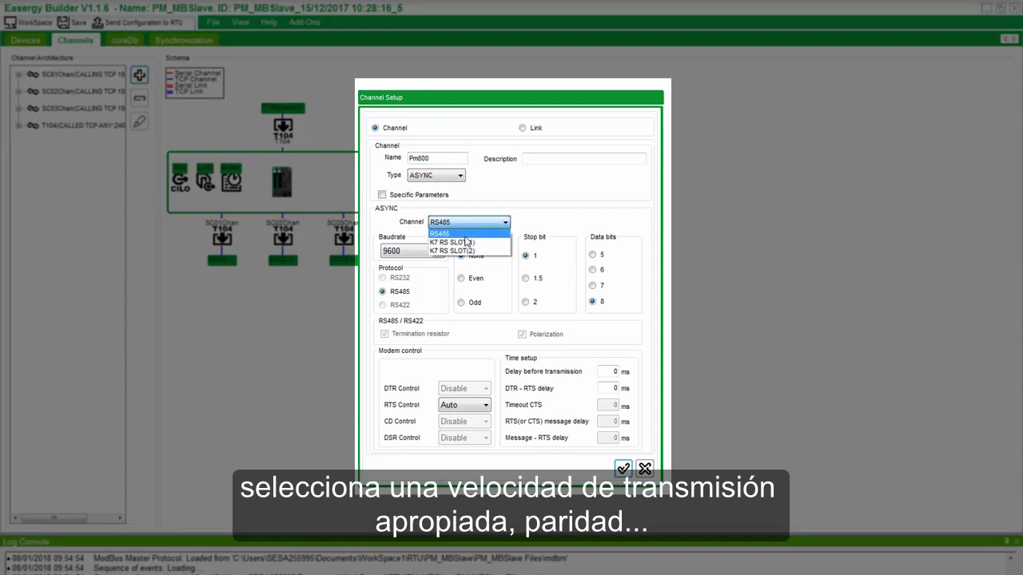
left_click(467, 243)
left_click(415, 255)
left_click(415, 255)
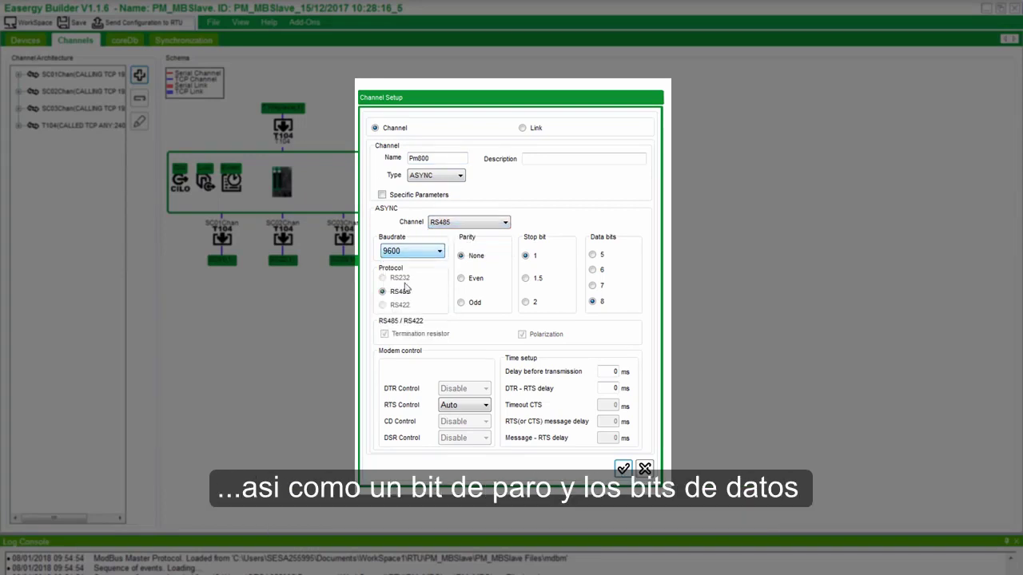
left_click(463, 279)
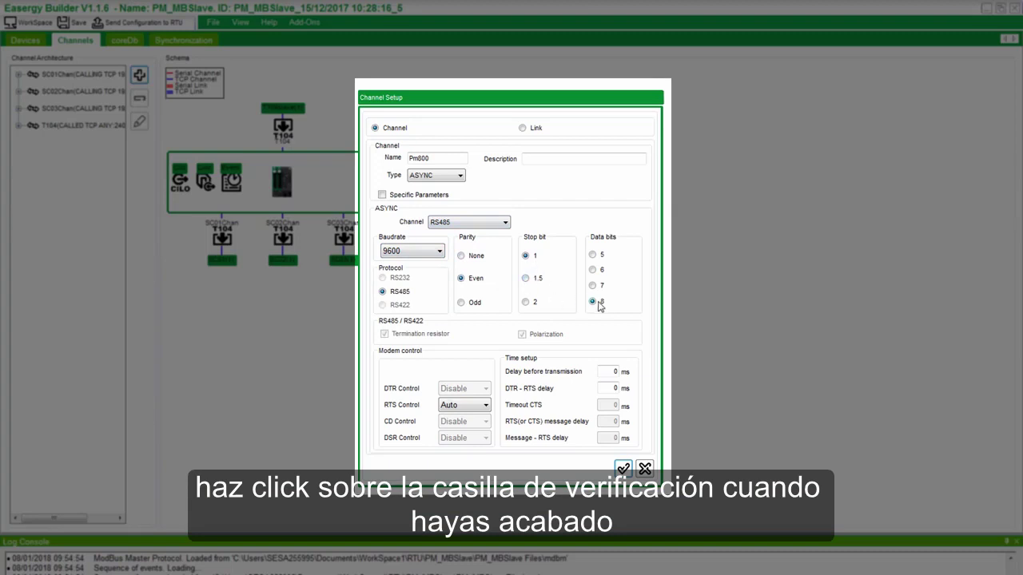
left_click(624, 473)
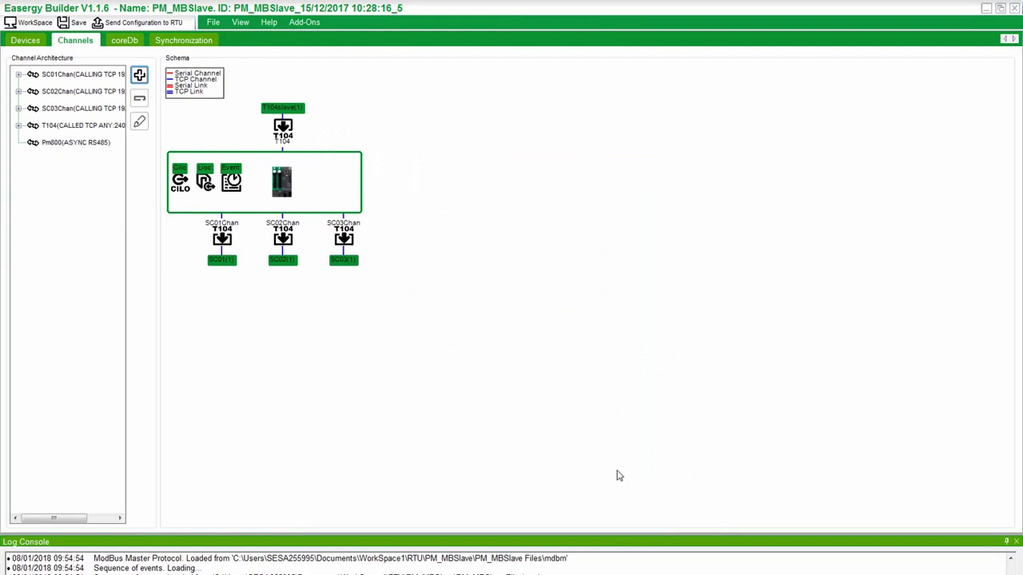
Start another channel named Modbusslave with TCP mode set to CALLING.
left_click(107, 151)
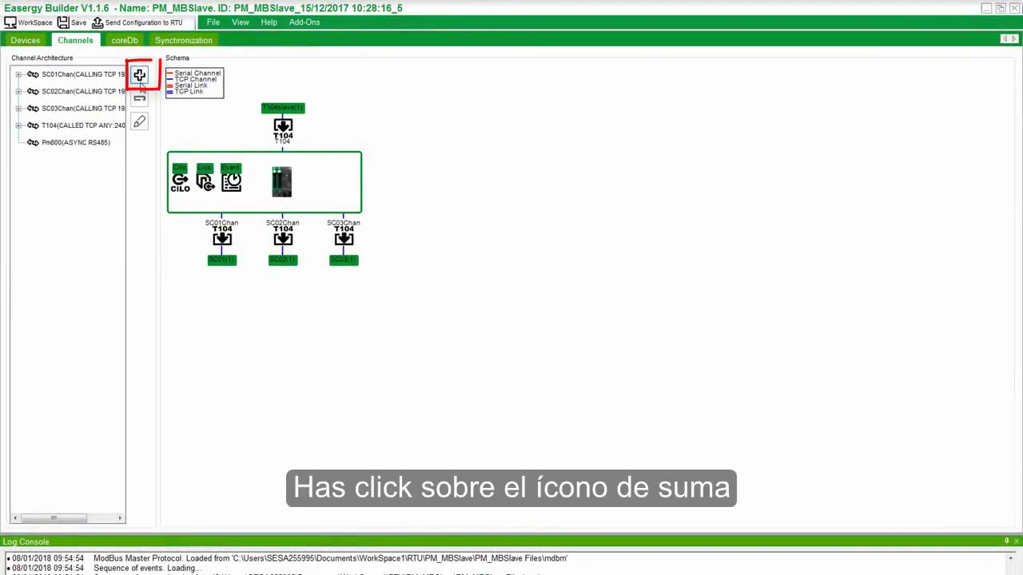
left_click(140, 80)
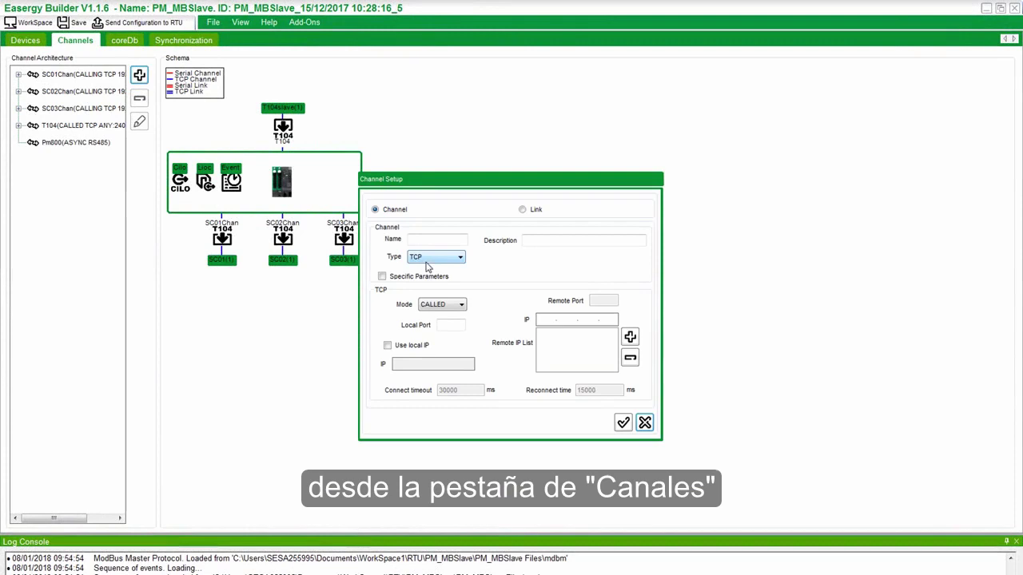
left_click(445, 305)
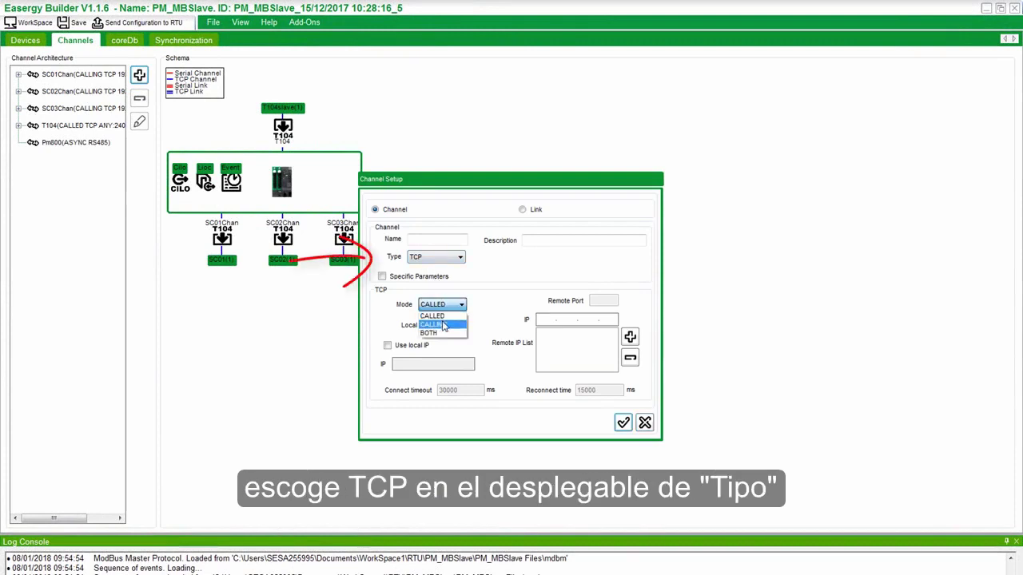
left_click(444, 326)
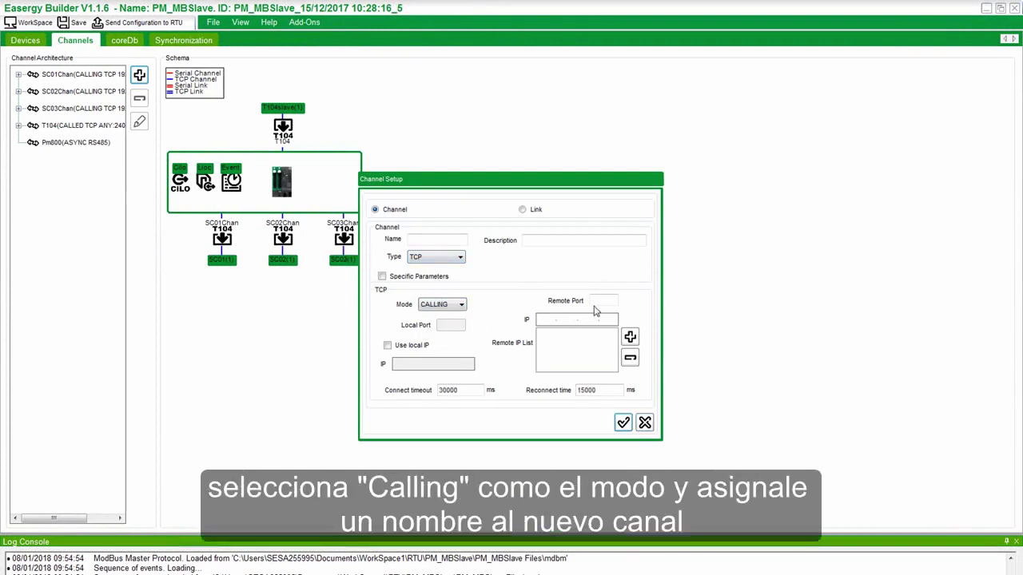
left_click(438, 242)
type("Modbusslave")
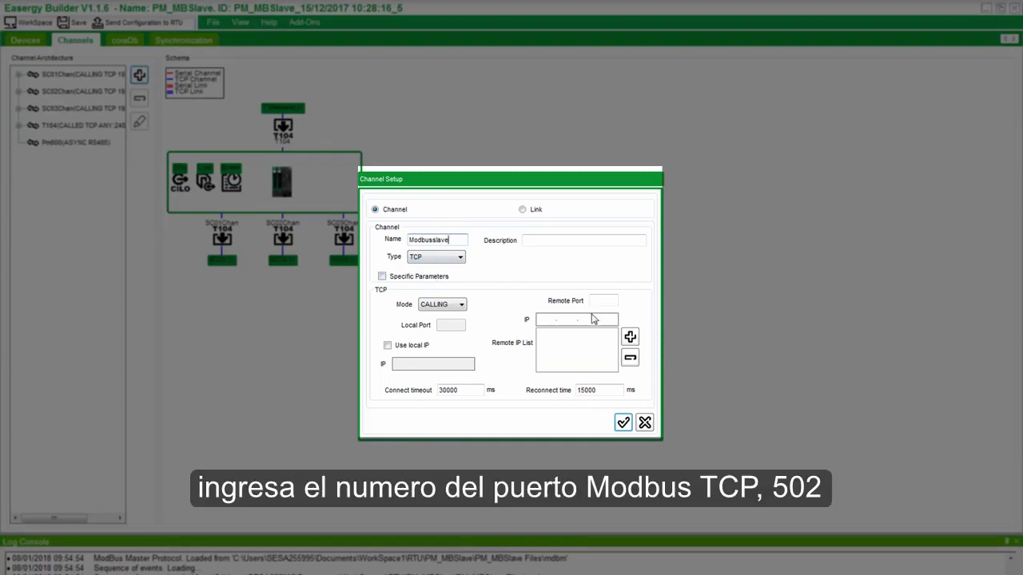
Give it remote port 502 and remote IP 10.179.236.113, then confirm the channel.
left_click(601, 301)
left_click(546, 320)
type("10 . 179 . 236 . 11")
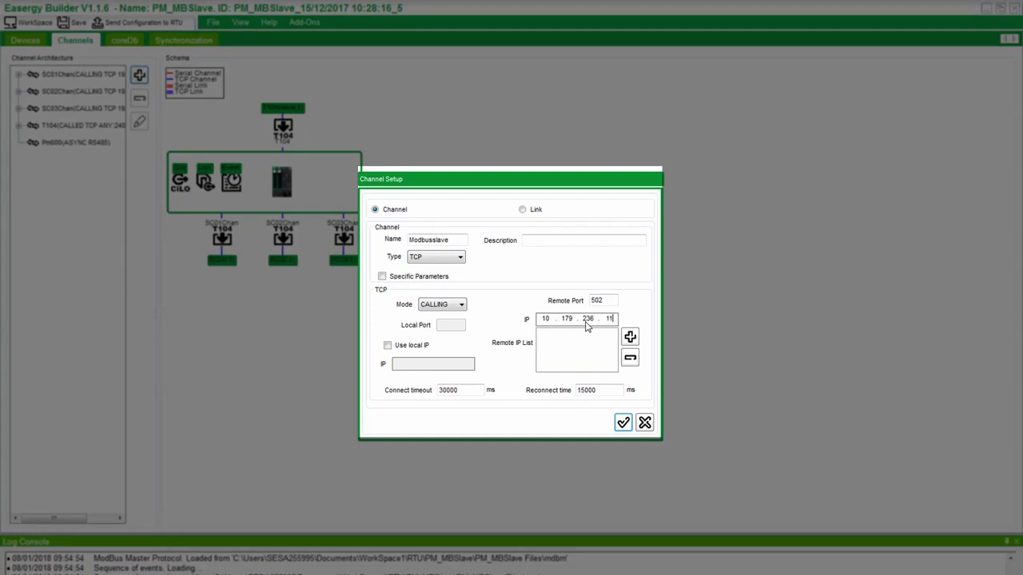
type("3")
left_click(629, 338)
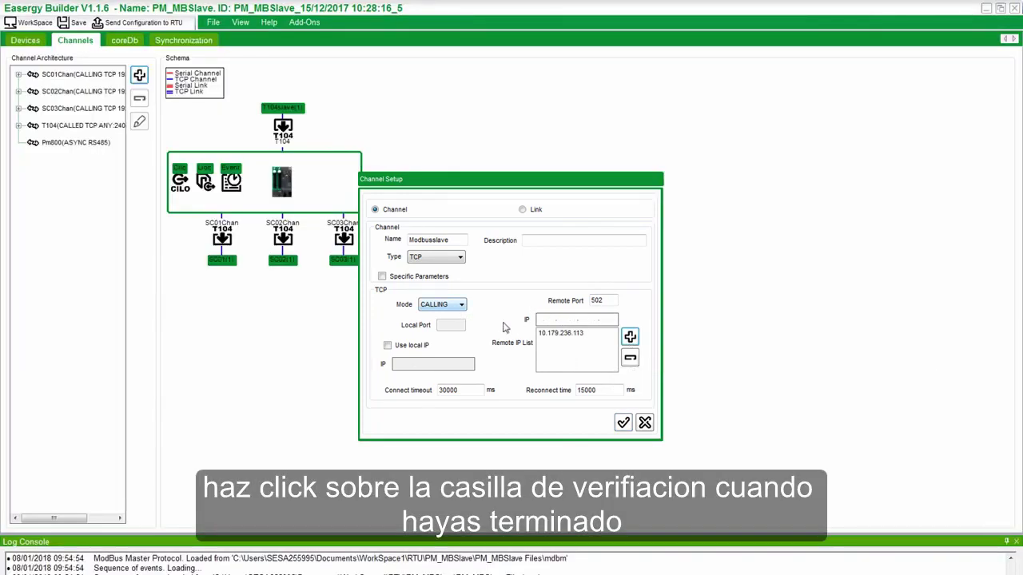
left_click(622, 423)
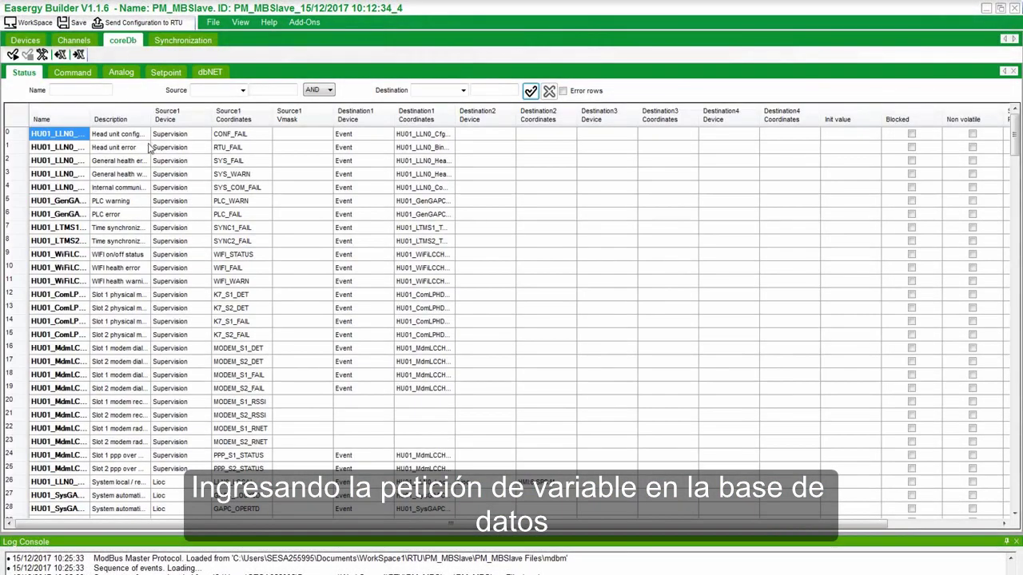
Show the coreDb Analog points table and start a new record below the last row.
left_click(128, 76)
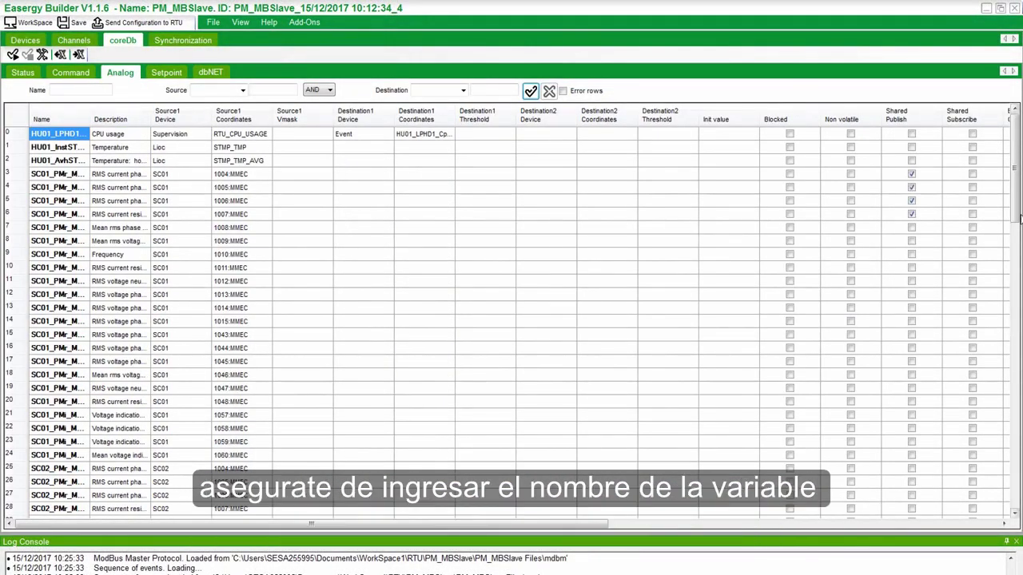
left_click_drag(1020, 215, 1016, 507)
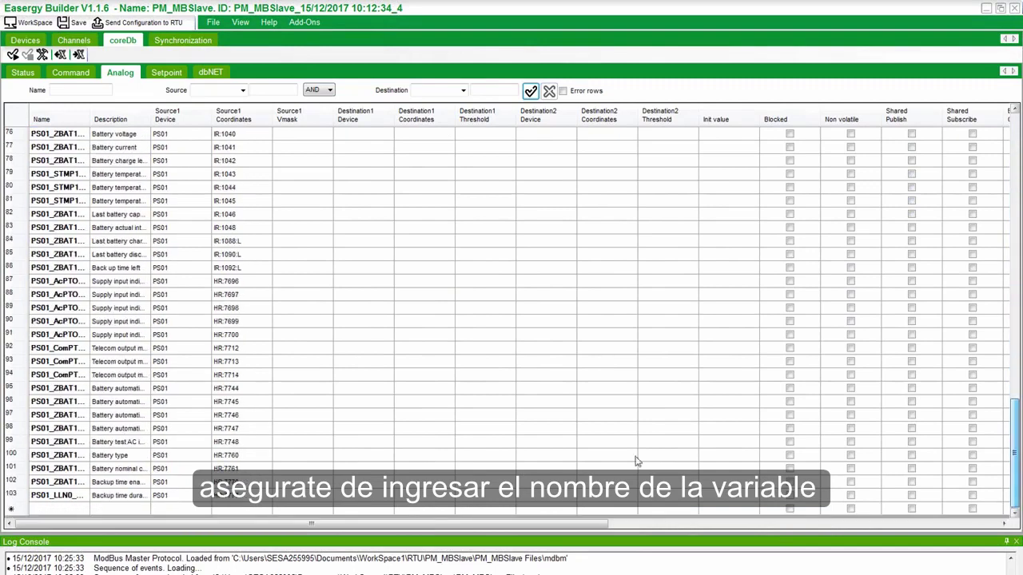
left_click(60, 510)
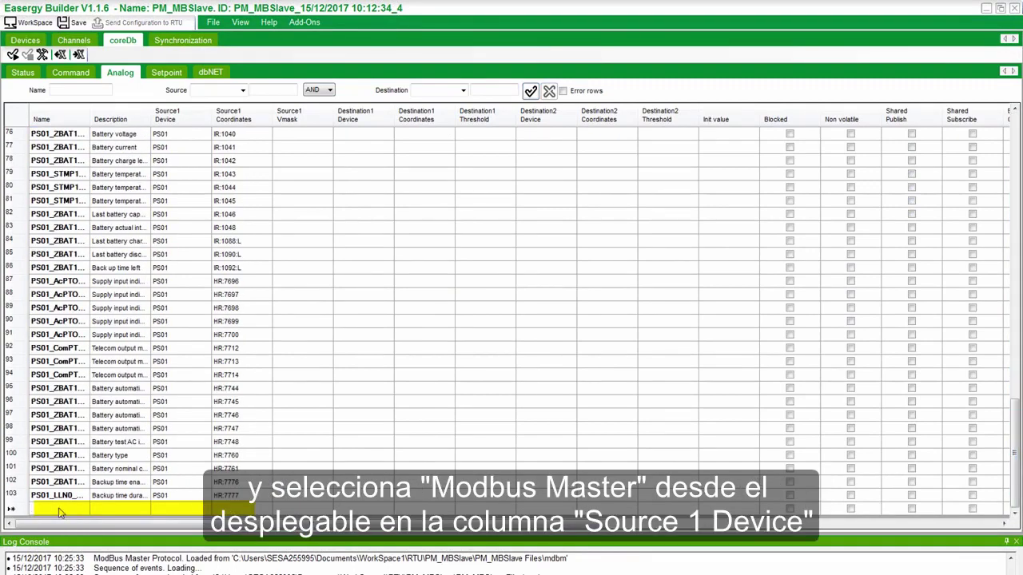
Name the new point PM800_volt_1 and set its Source1 device to PM800_Modbus_slave.
type("PM800_volt_1")
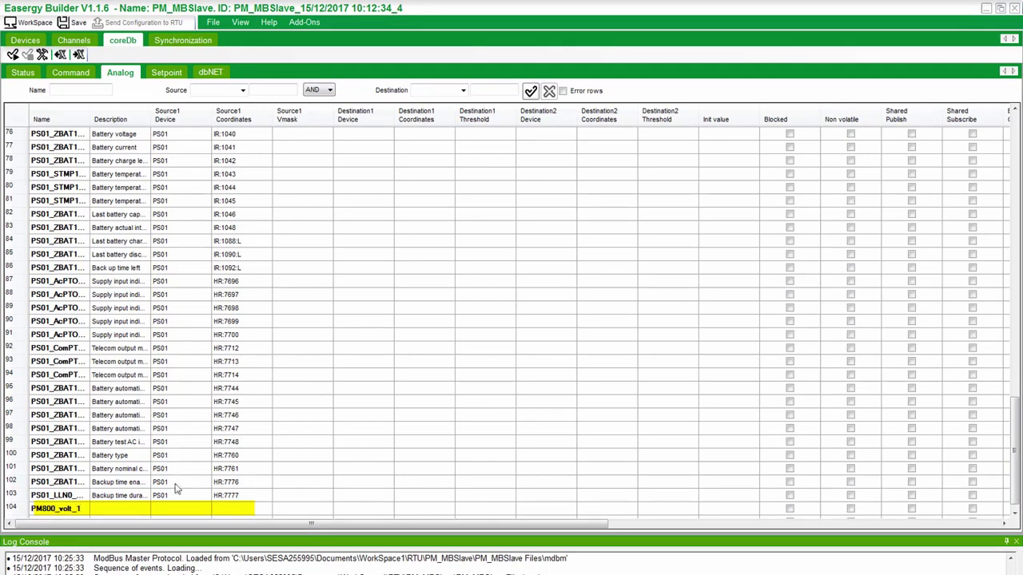
left_click(177, 510)
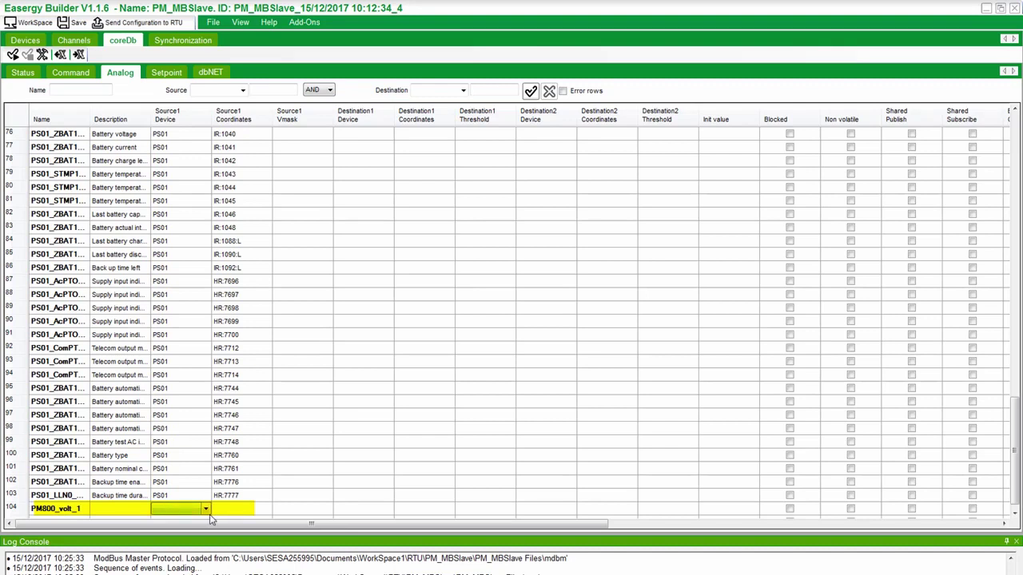
left_click(206, 510)
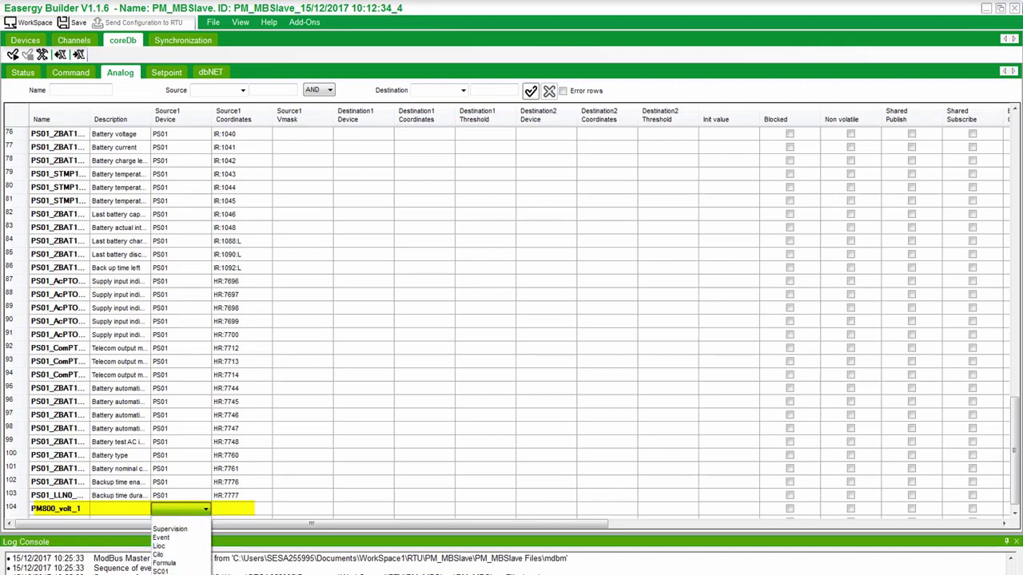
left_click(234, 511)
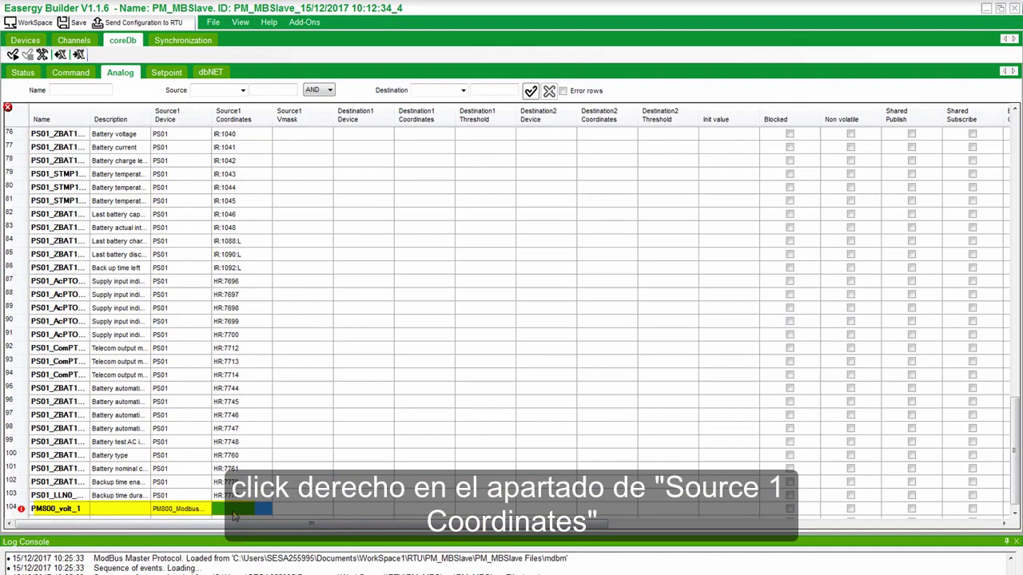
Set PM800_volt_1's source coordinates to holding register 1123 through the Coordinates Wizard.
right_click(234, 513)
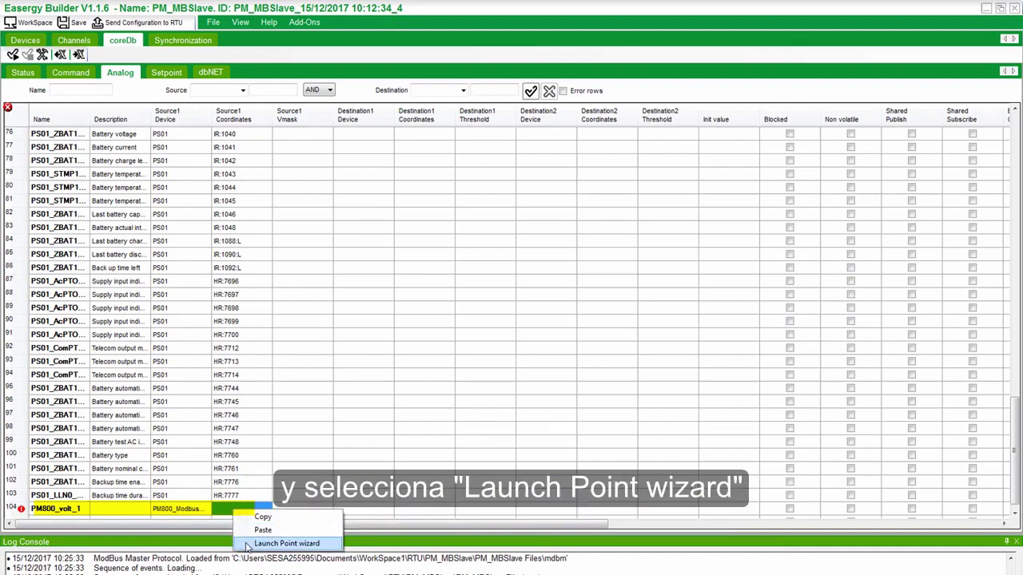
left_click(247, 540)
left_click(537, 219)
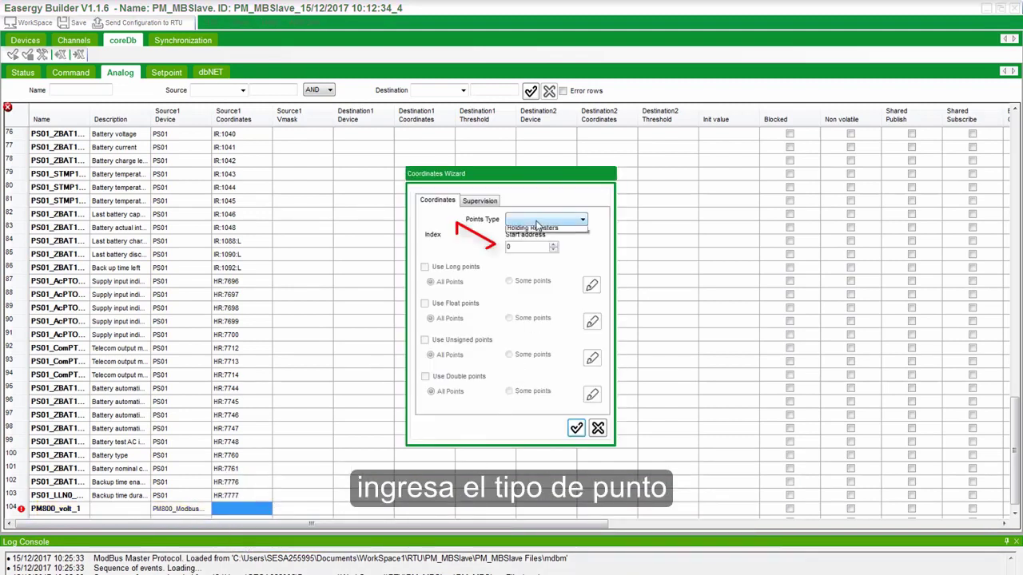
left_click(532, 256)
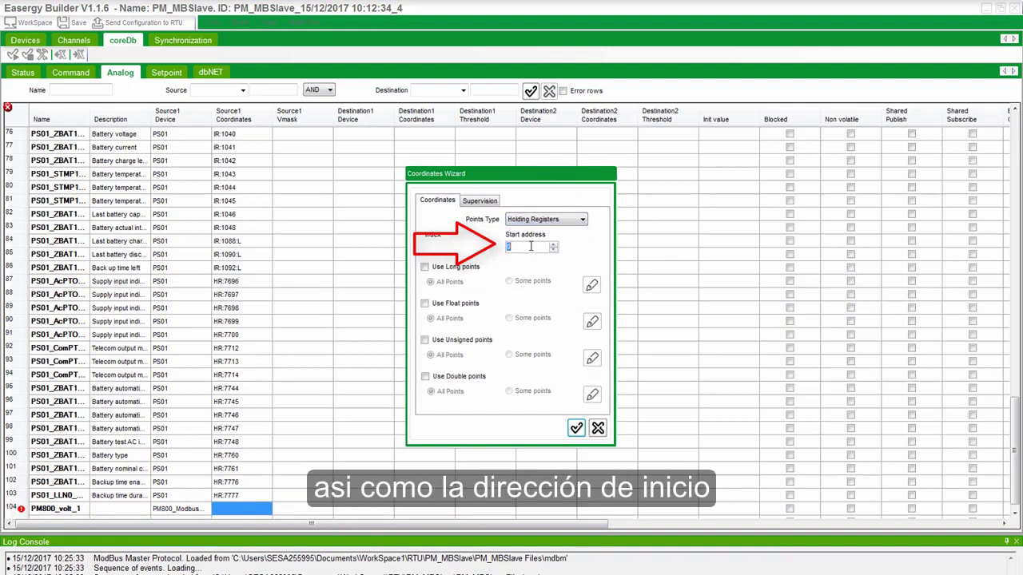
left_click(530, 246)
type("1123")
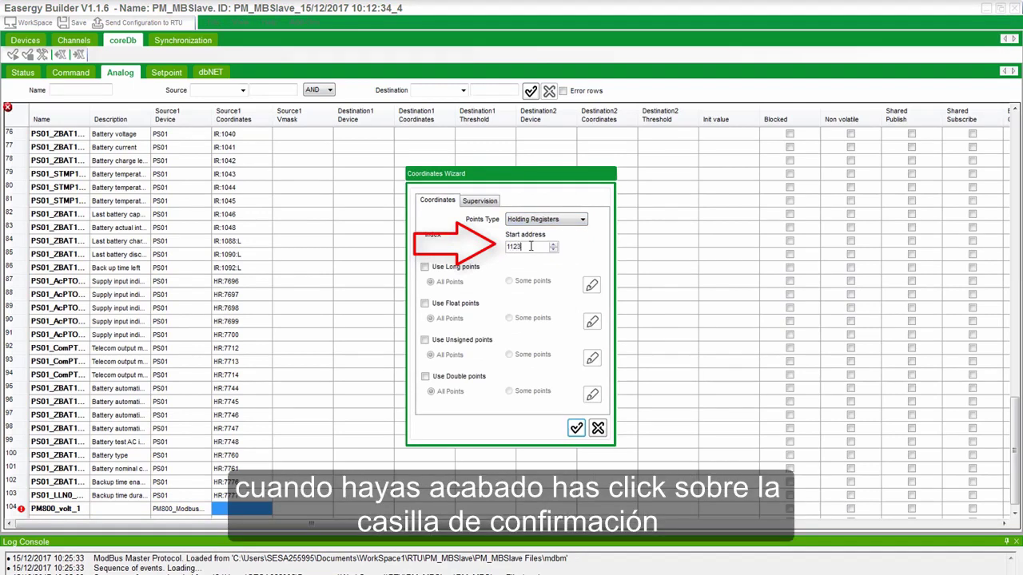
left_click(577, 430)
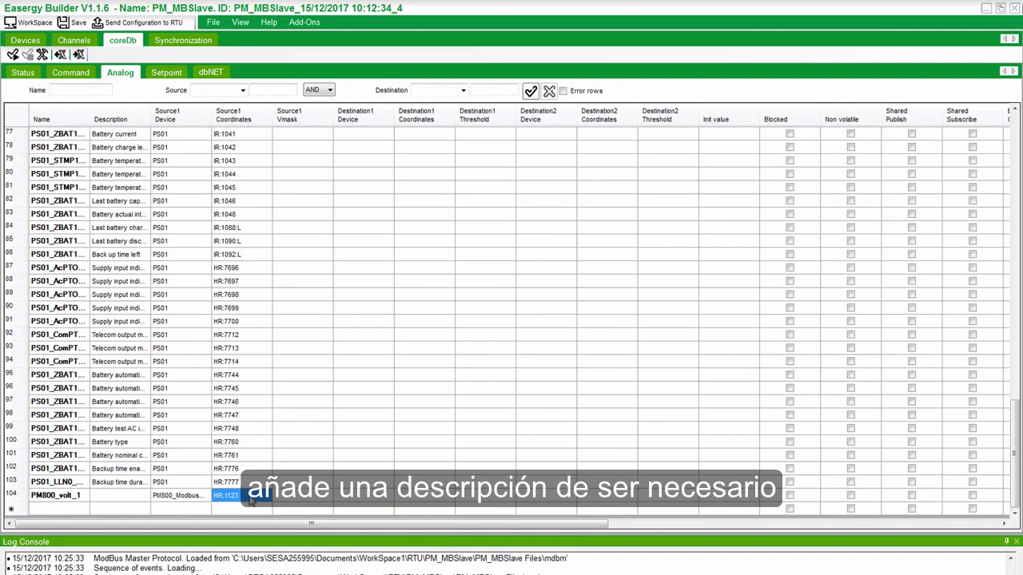
Edit row 104's Description cell to describe the line voltage it reads.
left_click(129, 500)
left_click(129, 501)
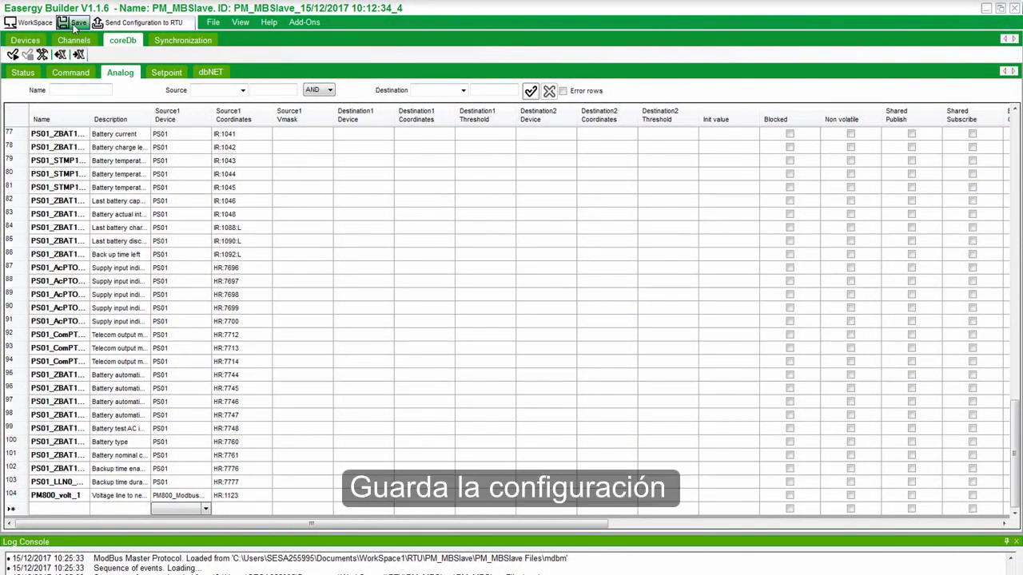
Save the configuration and send it to the T300 RTU, logging in to start the transfer.
left_click(76, 23)
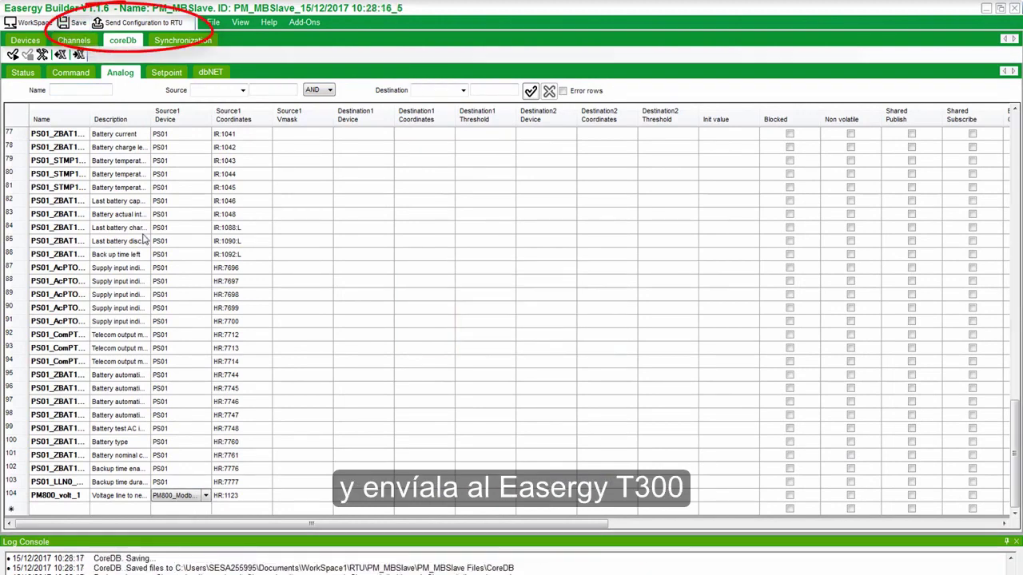
left_click(130, 24)
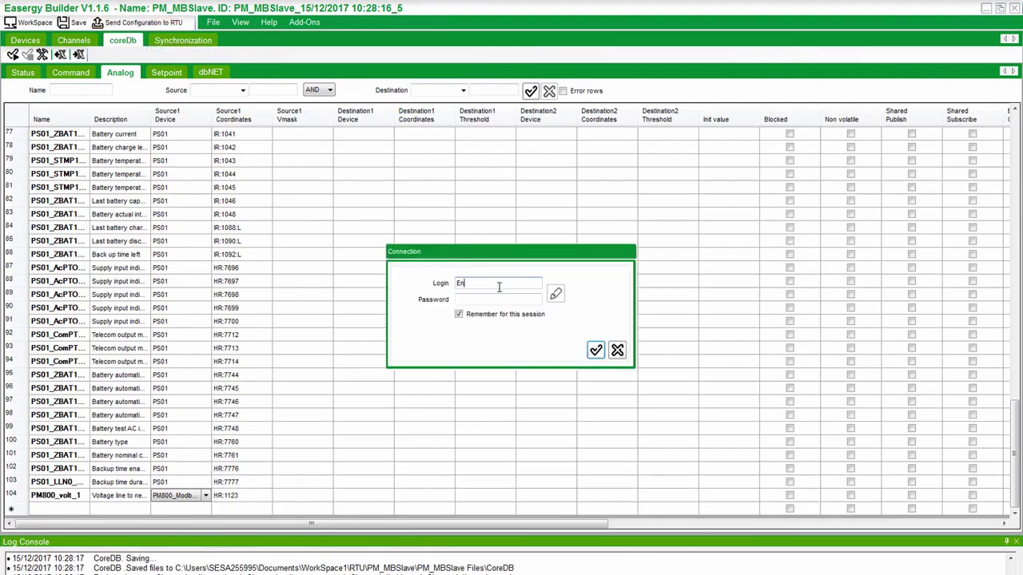
key("Tab")
left_click(598, 350)
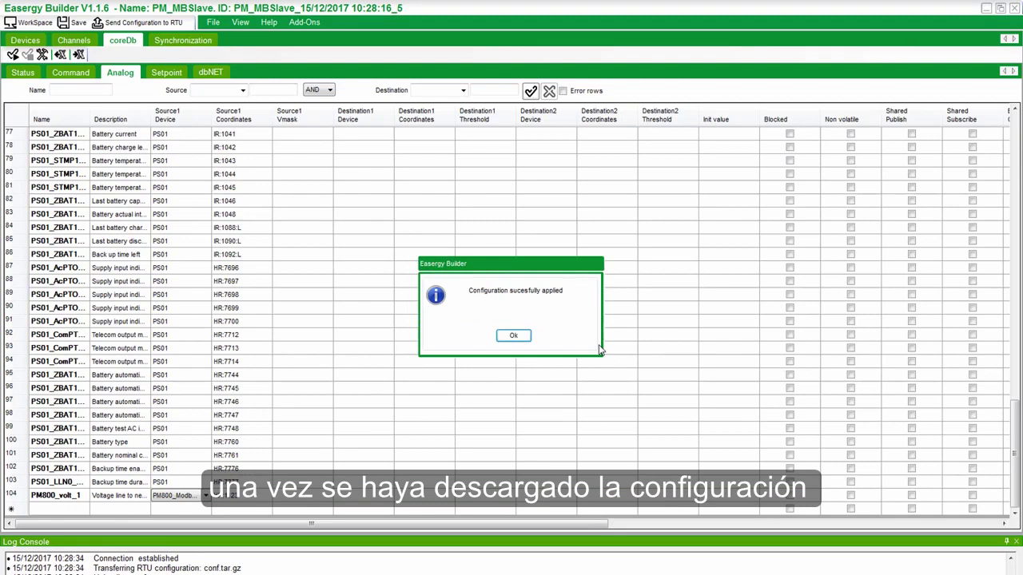
Dismiss the configuration-applied success message in Easergy Builder.
left_click(516, 335)
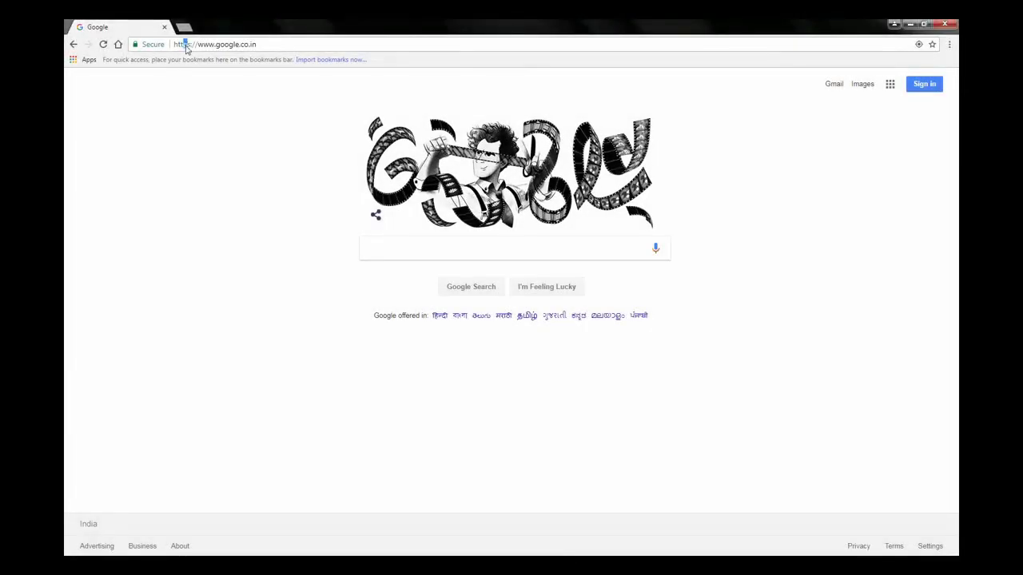
left_click(184, 43)
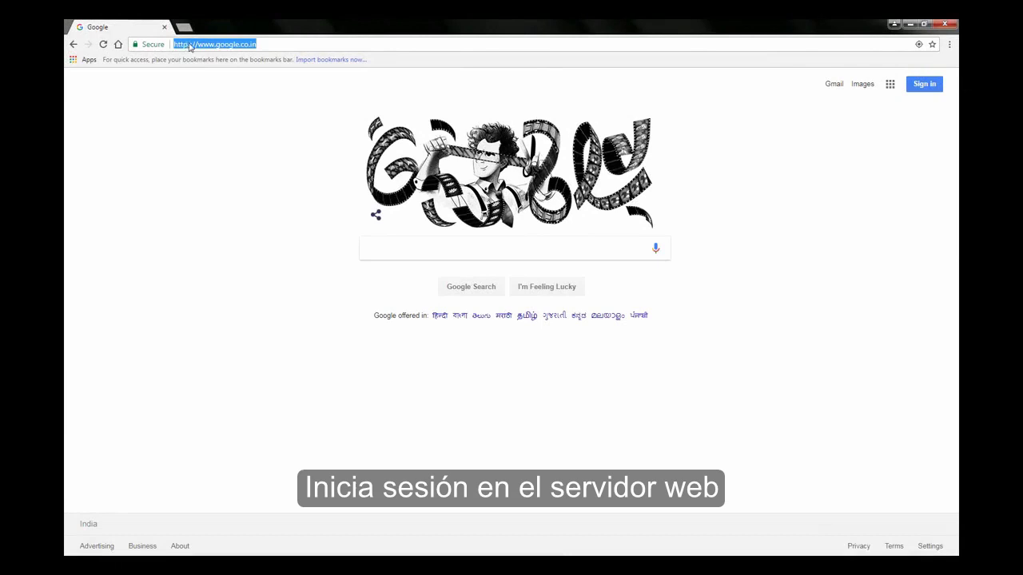
type("https://10.179.236.113")
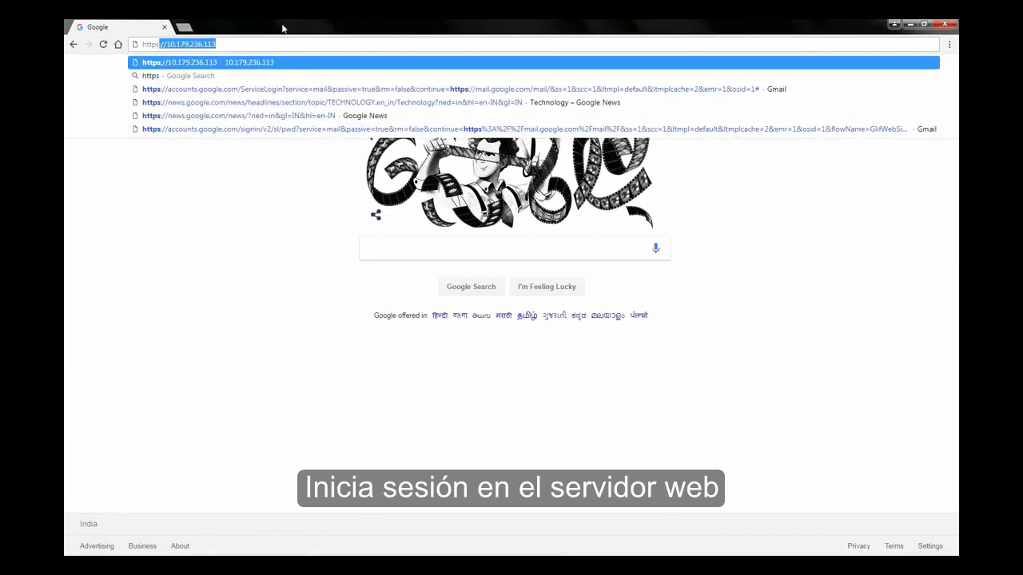
key("Return")
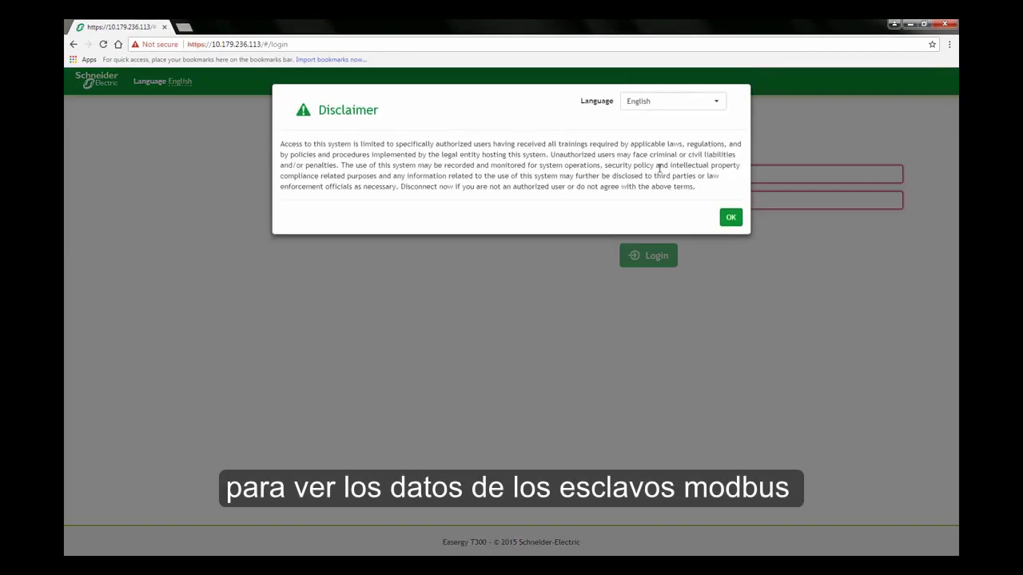
left_click(732, 219)
left_click(650, 176)
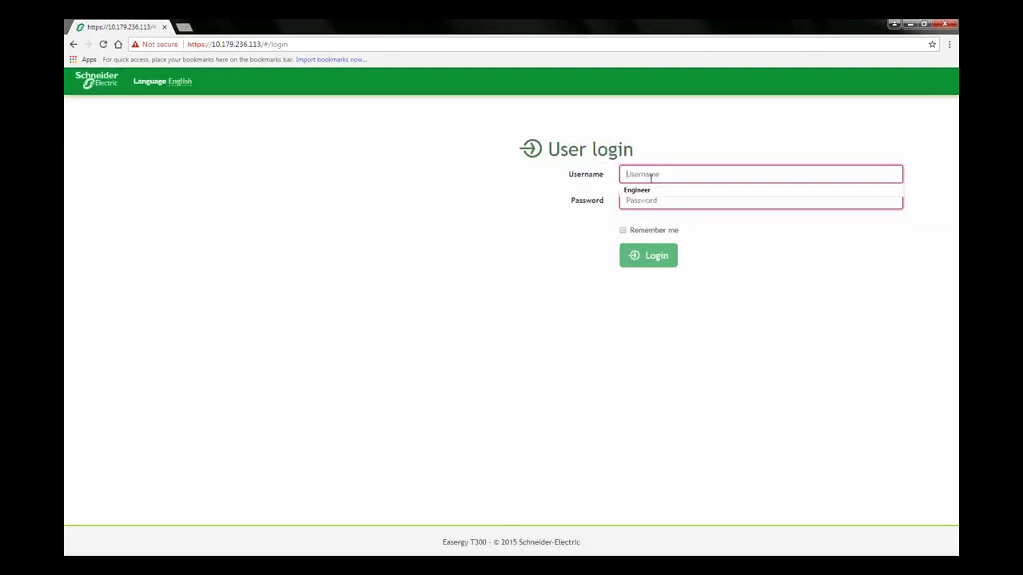
Log in with username Engineer and the account password.
type("Engineer")
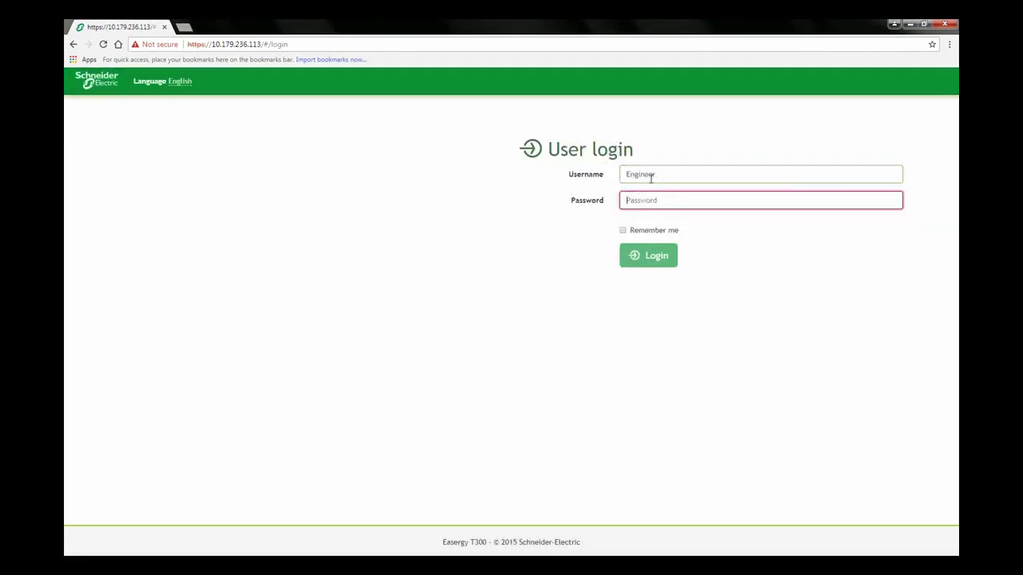
key("Tab")
type("••")
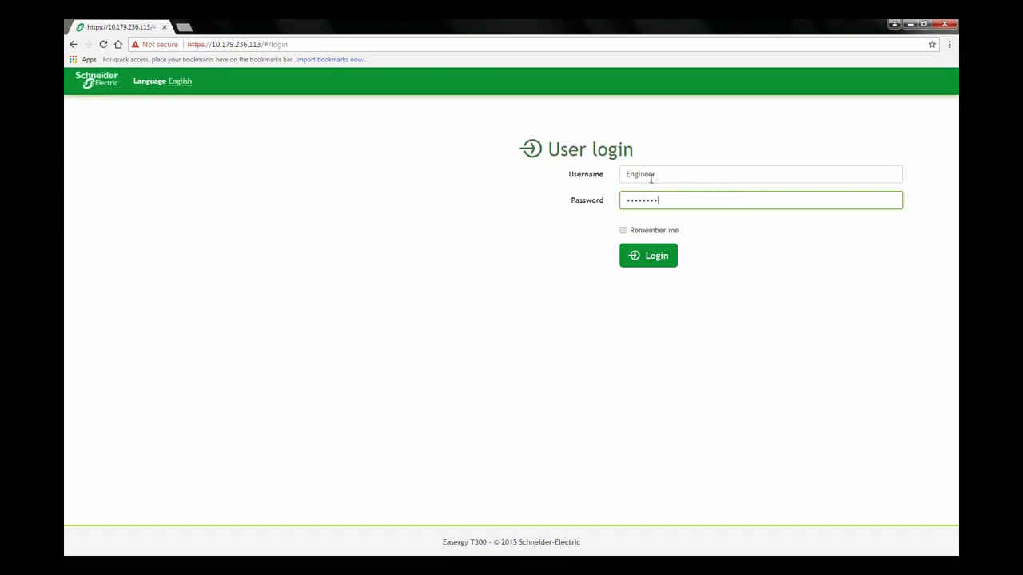
type("••••••••")
key("Return")
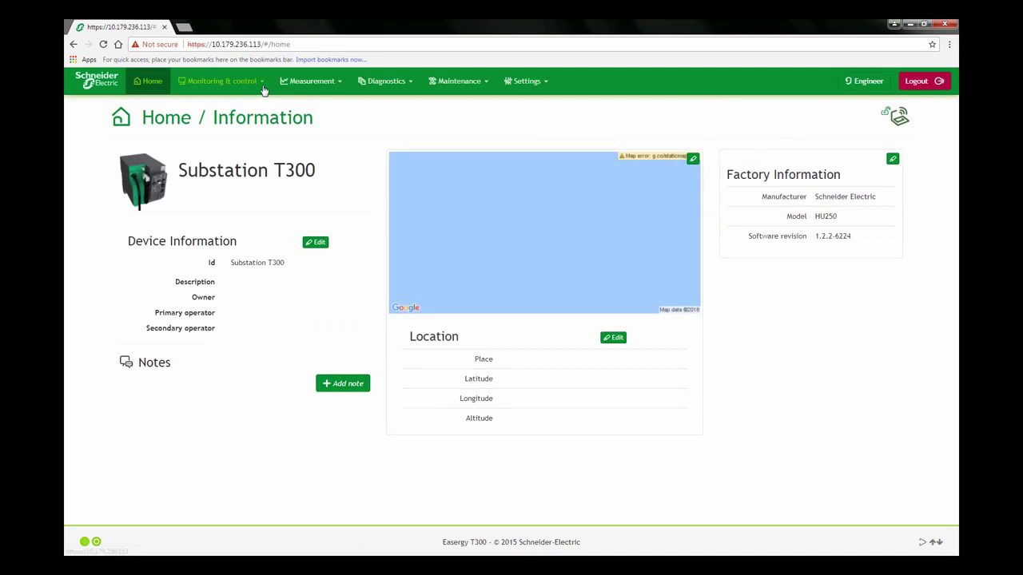
Go to the last page of Monitoring & control Analog data and highlight PM_volt_L_N at 231.00.
left_click(263, 83)
left_click(204, 174)
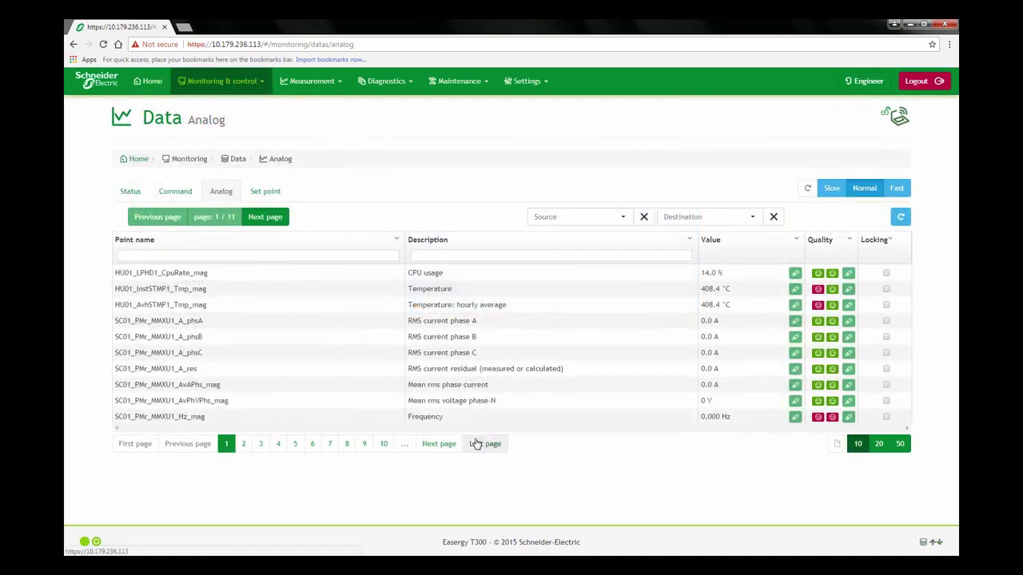
left_click(477, 444)
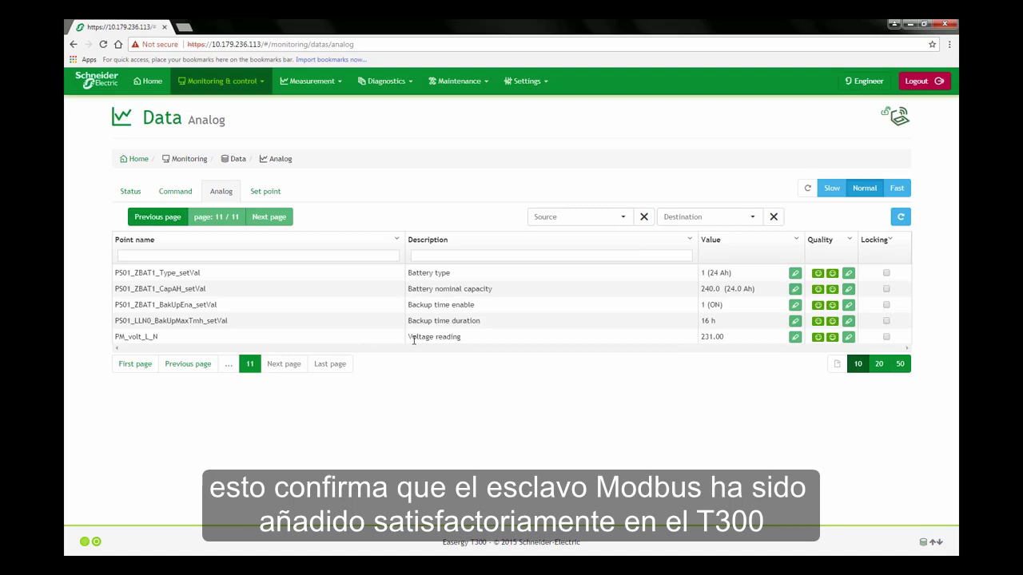
left_click_drag(737, 343, 699, 343)
left_click(732, 346)
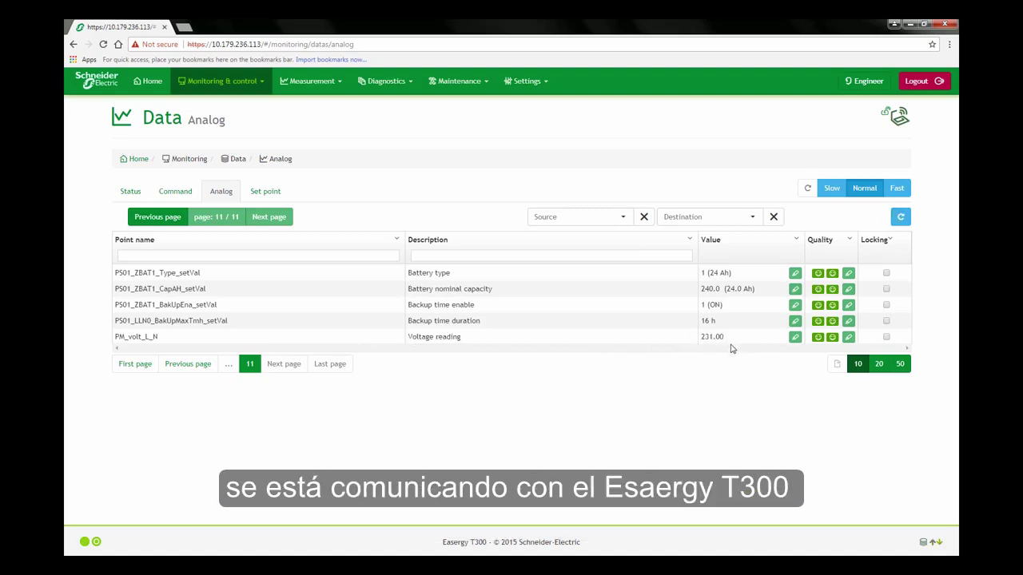